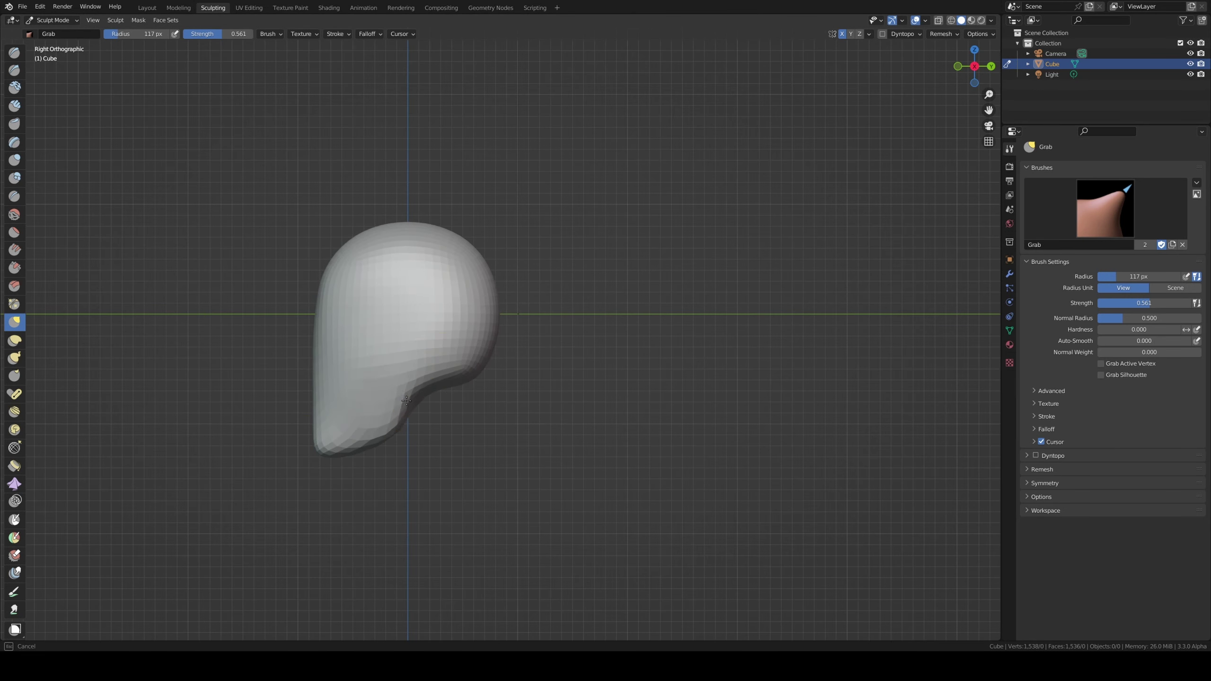
Orbit around the rough Grab-pulled head to check the jaw and neck shape.
middle_click_drag(416, 376, 470, 463)
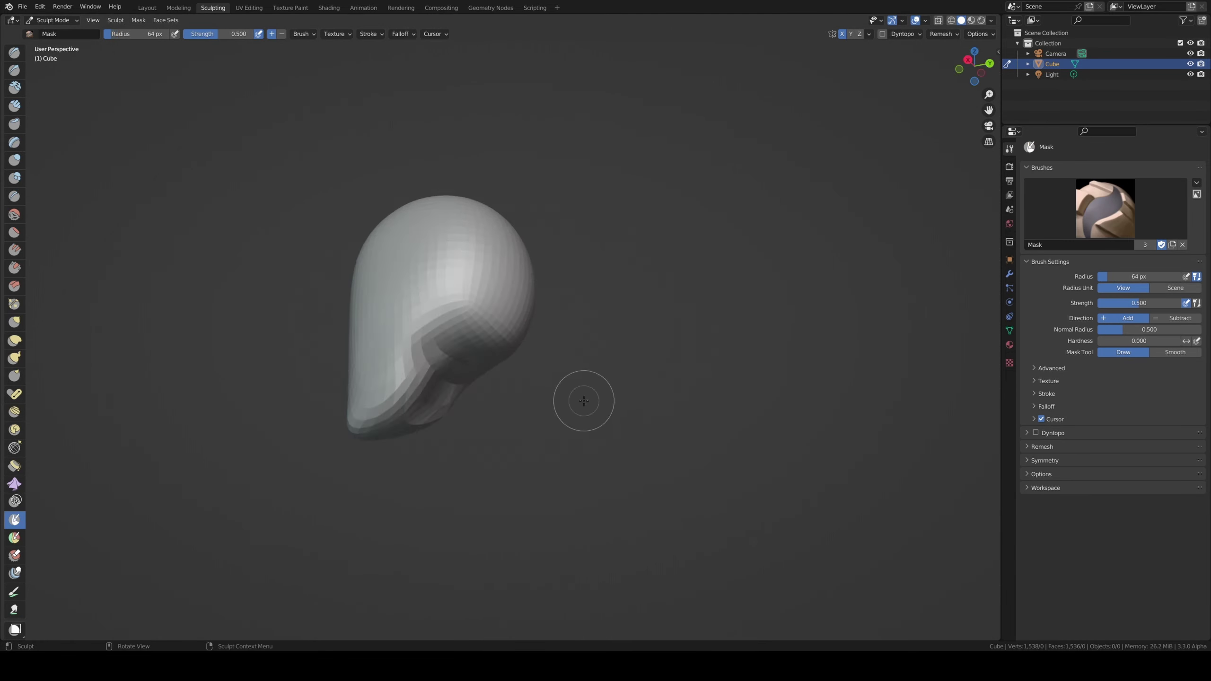
Pull out the neck, brow and ears with an enlarged Grab brush in front and side views.
key("KP_1")
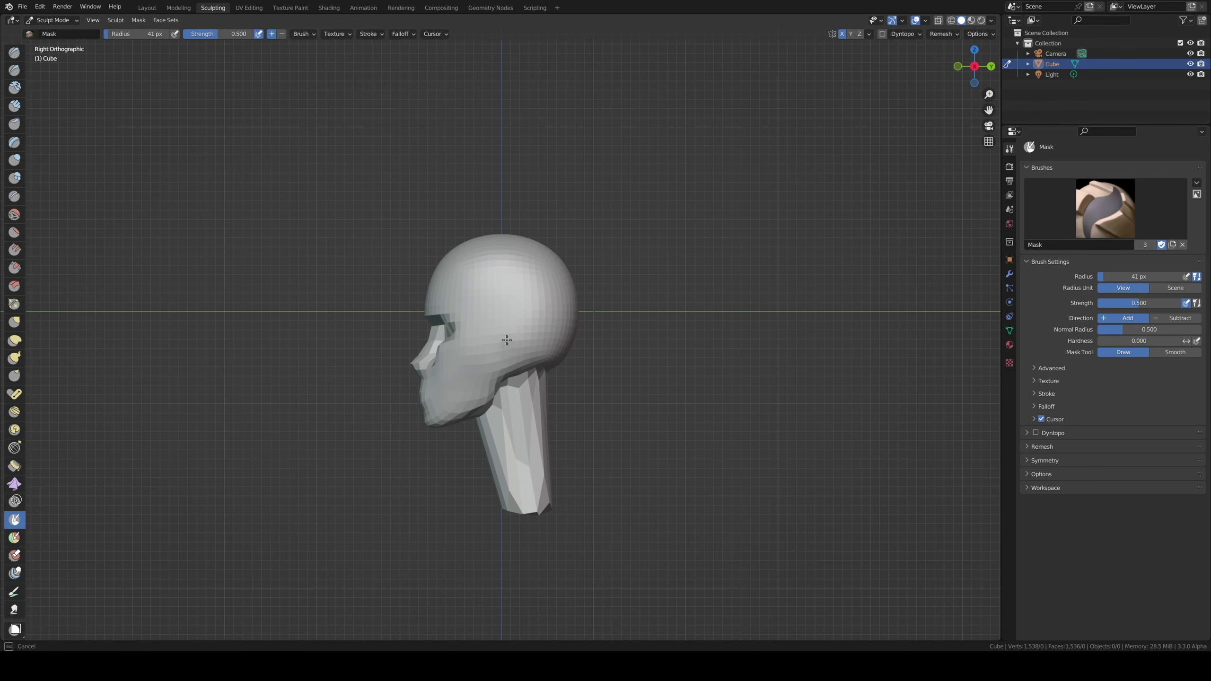
key("g")
middle_click_drag(506, 340, 554, 352)
key("f")
middle_click_drag(539, 272, 429, 276)
left_click(14, 267)
key("KP_3")
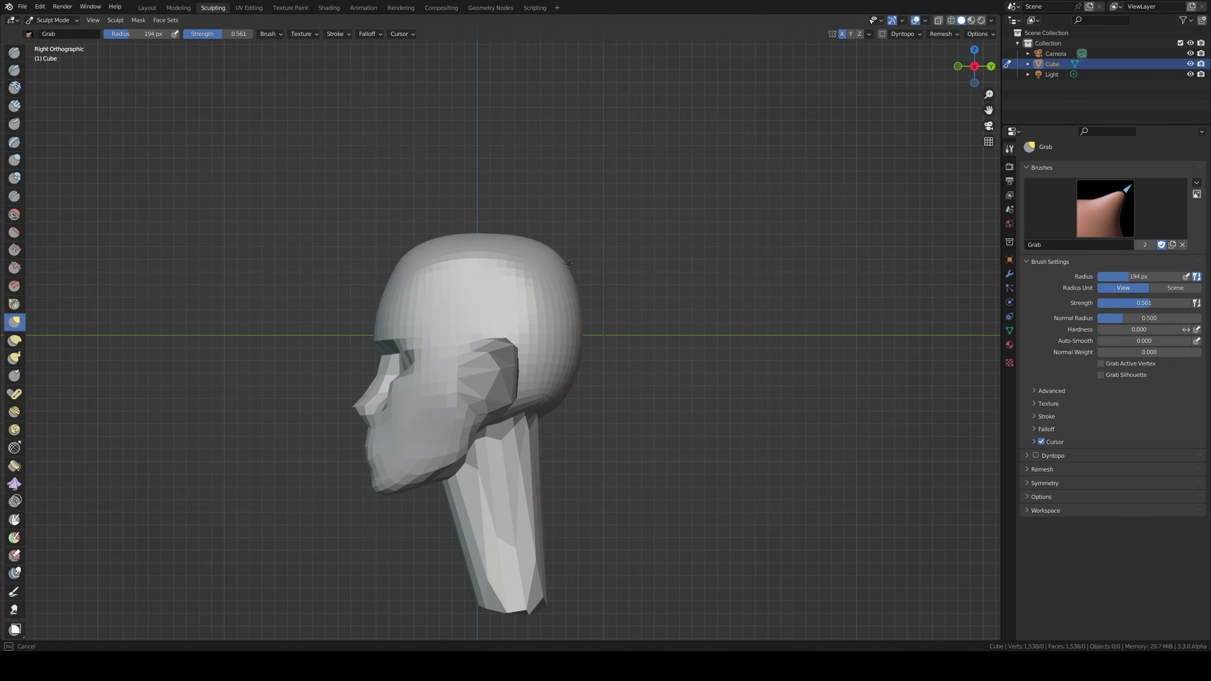
Reshape the back of the skull and the nose with Grab and Clay Strips, resizing the brush.
mouse_move(569, 264)
middle_mouse_down()
mouse_move(676, 263)
mouse_move(623, 345)
middle_mouse_up()
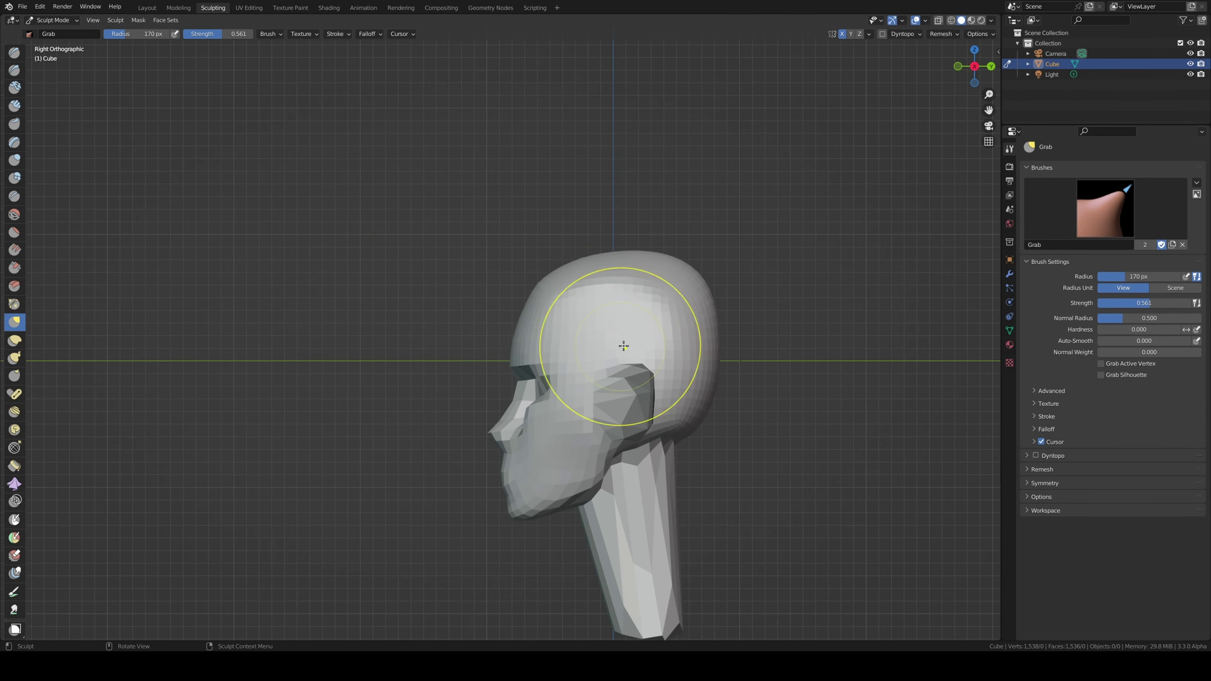
middle_click_drag(649, 257, 630, 284)
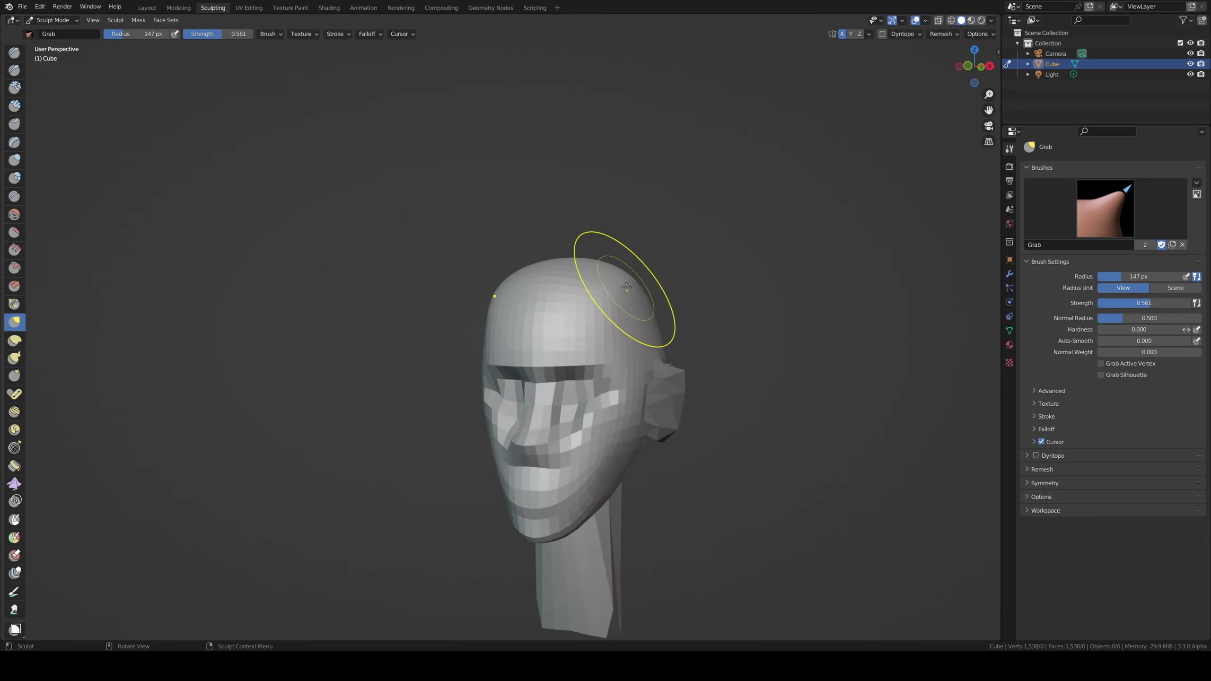
key("c")
mouse_move(641, 406)
middle_mouse_down()
mouse_move(613, 390)
mouse_move(538, 405)
mouse_move(553, 334)
mouse_move(456, 333)
mouse_move(467, 252)
mouse_move(399, 293)
middle_mouse_up()
key("g")
key("f")
scroll(456, 333, "down", 3)
scroll(455, 333, "down", 2)
scroll(399, 293, "up", 2)
Remesh the head at a 0.0501 m voxel size into a denser mesh.
key("shift+r")
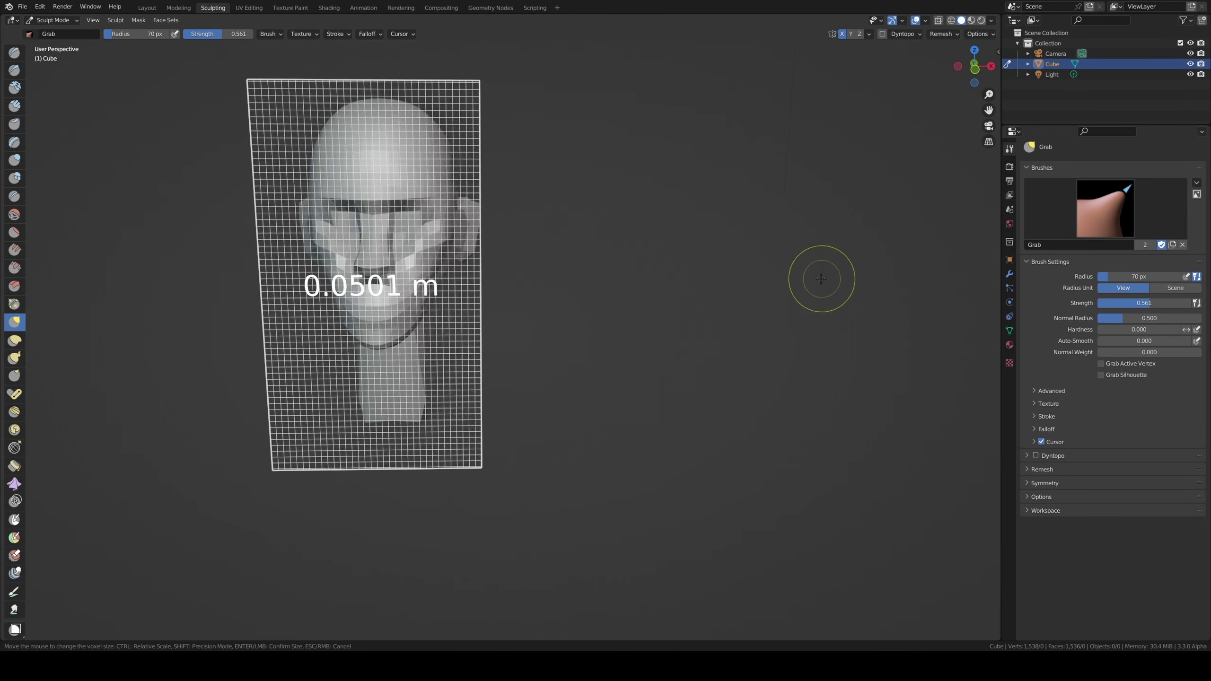
left_click(821, 278)
key("ctrl+r")
key("shift+r")
left_click(207, 232)
key("ctrl+r")
middle_click_drag(207, 232, 456, 180)
Build up the brow, eyelids and cheeks with Clay Strips and Draw Sharp, then reshape the nose with Grab.
mouse_move(507, 273)
middle_mouse_down()
mouse_move(563, 288)
mouse_move(460, 216)
mouse_move(565, 264)
mouse_move(490, 206)
mouse_move(524, 265)
mouse_move(529, 247)
middle_mouse_up()
scroll(525, 258, "up", 4)
key("c")
scroll(525, 253, "up", 3)
scroll(400, 251, "up", 4)
scroll(477, 239, "down", 5)
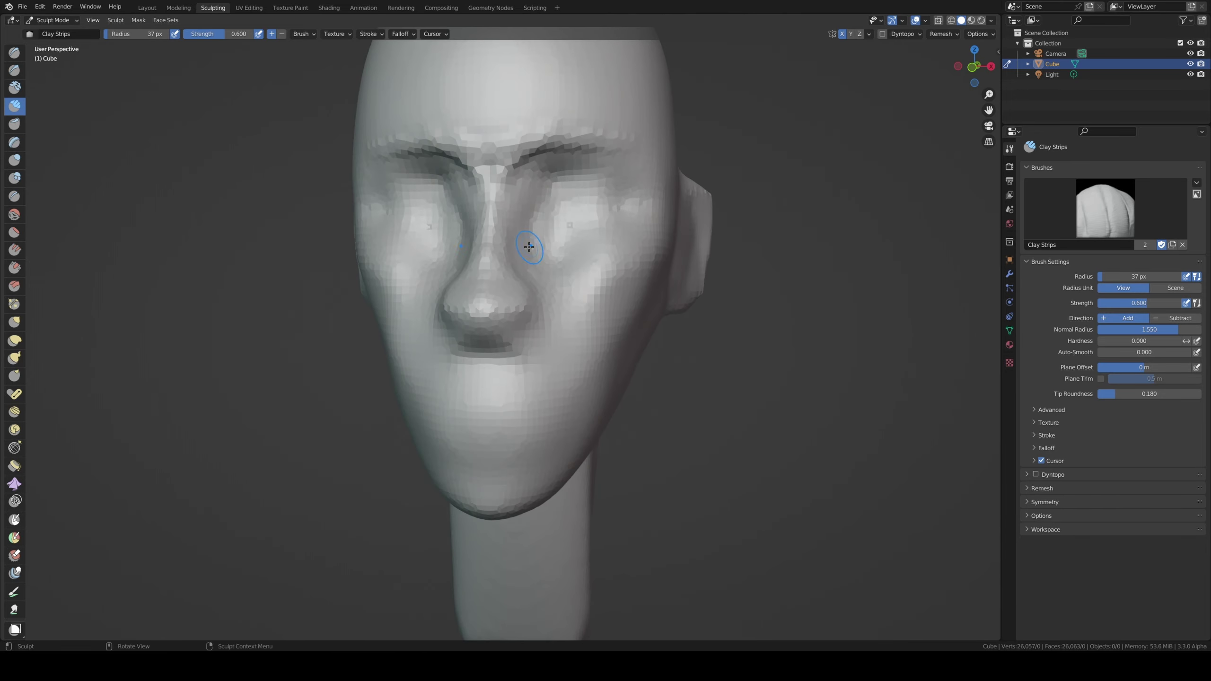
mouse_move(603, 260)
middle_mouse_down()
mouse_move(544, 242)
mouse_move(513, 203)
mouse_move(662, 122)
mouse_move(548, 319)
mouse_move(583, 295)
mouse_move(596, 319)
mouse_move(534, 325)
mouse_move(466, 284)
mouse_move(485, 293)
mouse_move(500, 344)
mouse_move(579, 392)
mouse_move(514, 401)
middle_mouse_up()
key("shift+x")
key("c")
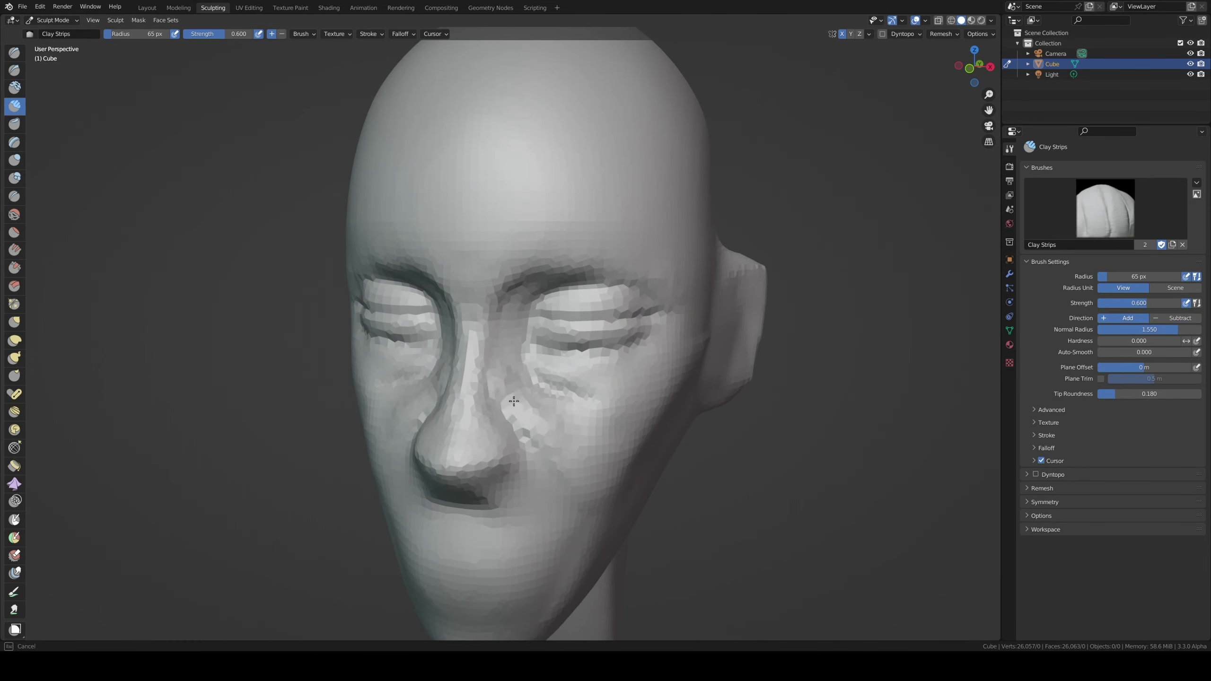
key("g")
key("KP_3")
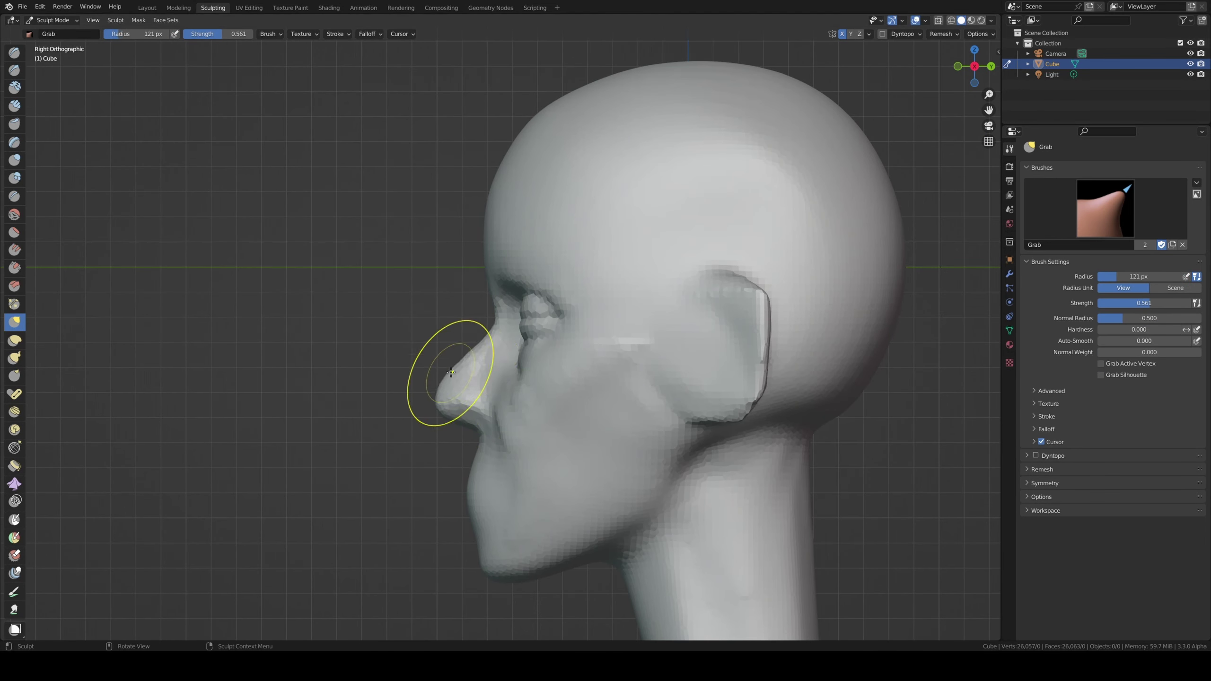
Shape the nose bridge and tip, checking from below, three-quarter and side views.
mouse_move(484, 433)
middle_mouse_down()
mouse_move(481, 379)
mouse_move(427, 419)
mouse_move(475, 352)
mouse_move(439, 395)
mouse_move(462, 389)
mouse_move(183, 440)
middle_mouse_up()
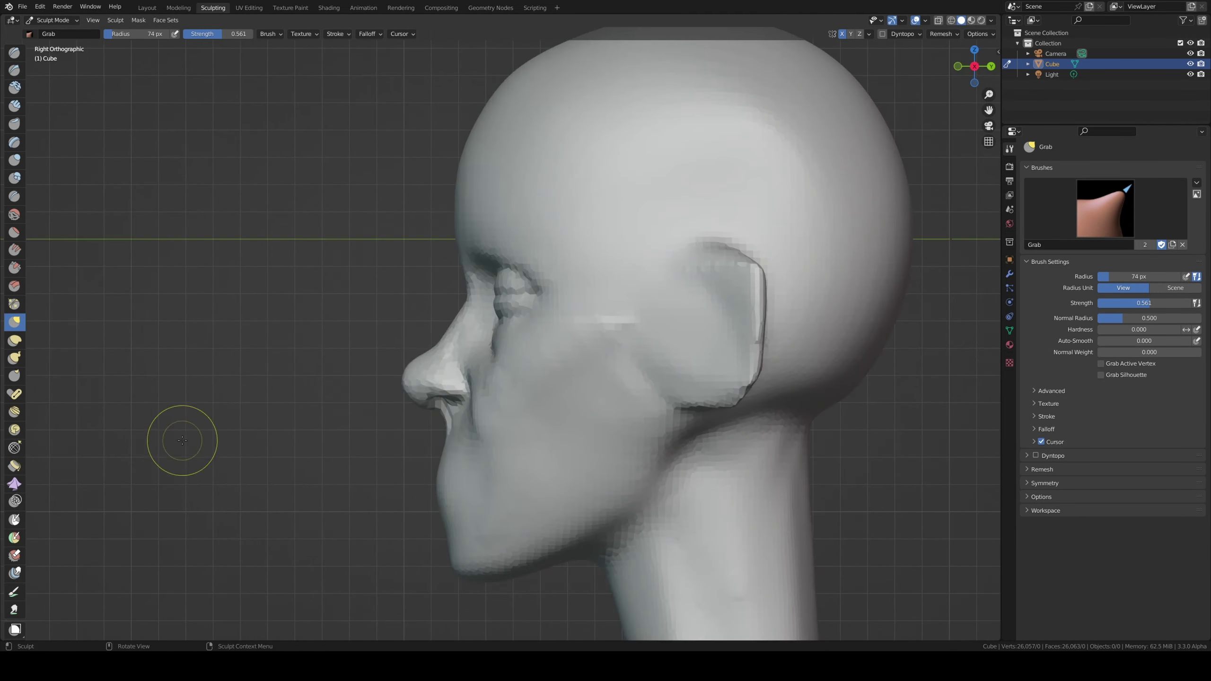
mouse_move(454, 324)
middle_mouse_down()
mouse_move(509, 343)
mouse_move(433, 338)
mouse_move(486, 379)
mouse_move(465, 379)
middle_mouse_up()
scroll(472, 277, "up", 3)
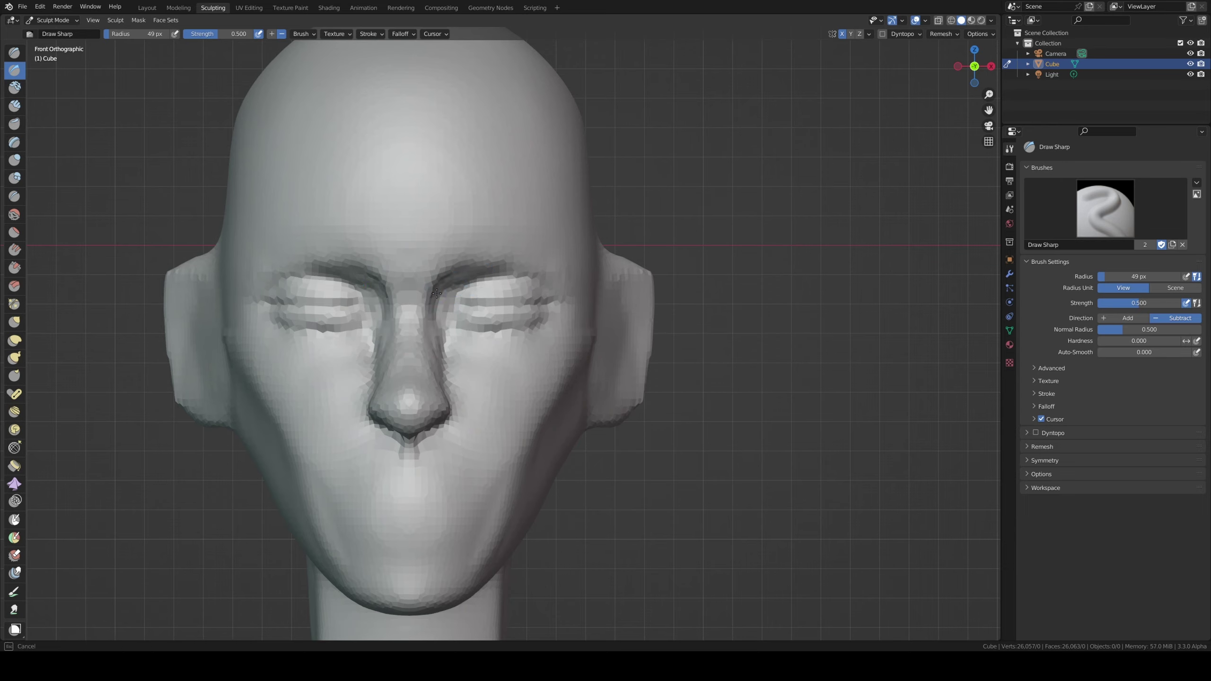
middle_click_drag(492, 329, 472, 190)
scroll(472, 170, "up", 4)
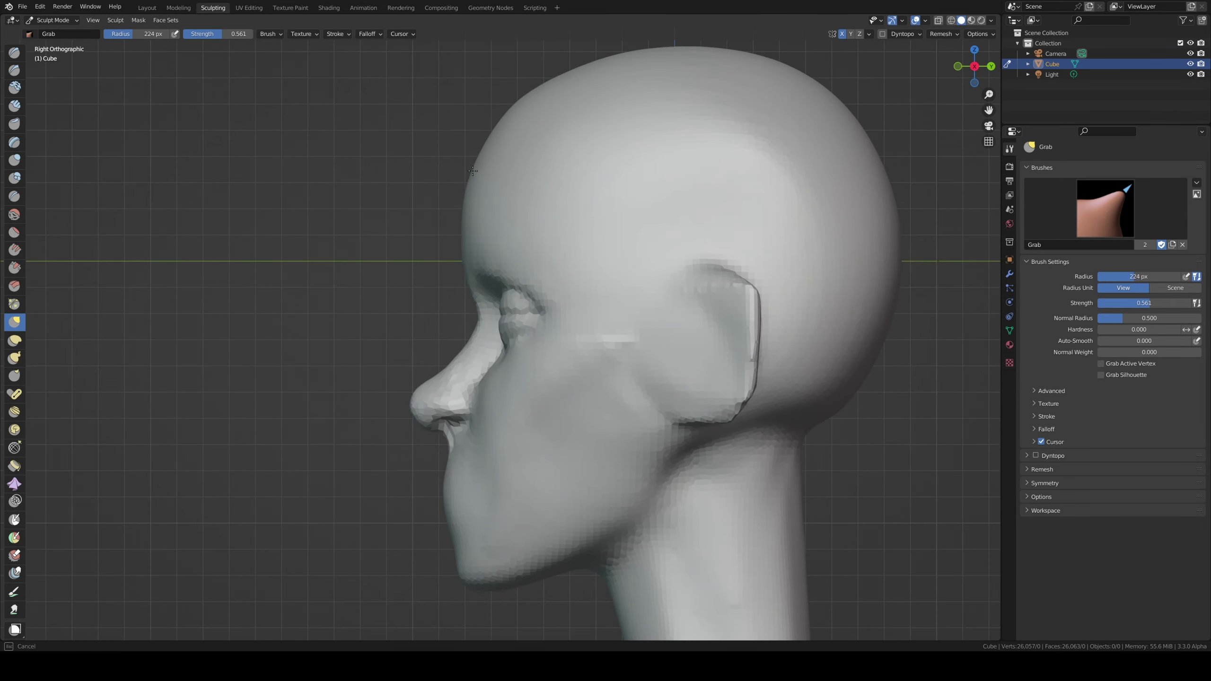
middle_click_drag(495, 117, 594, 188, "ctrl")
middle_click_drag(673, 271, 578, 247)
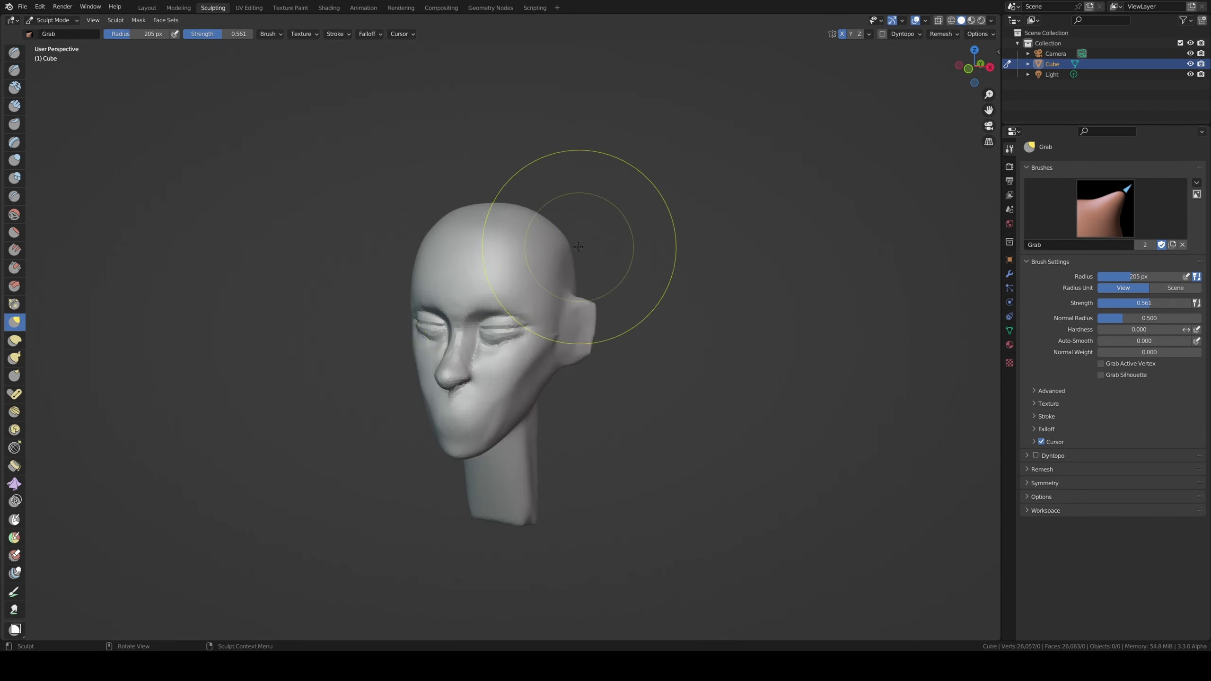
mouse_move(485, 367)
middle_mouse_down("ctrl")
mouse_move(541, 310)
mouse_move(381, 287)
mouse_move(395, 419)
mouse_move(262, 427)
mouse_move(409, 455)
middle_mouse_up("ctrl")
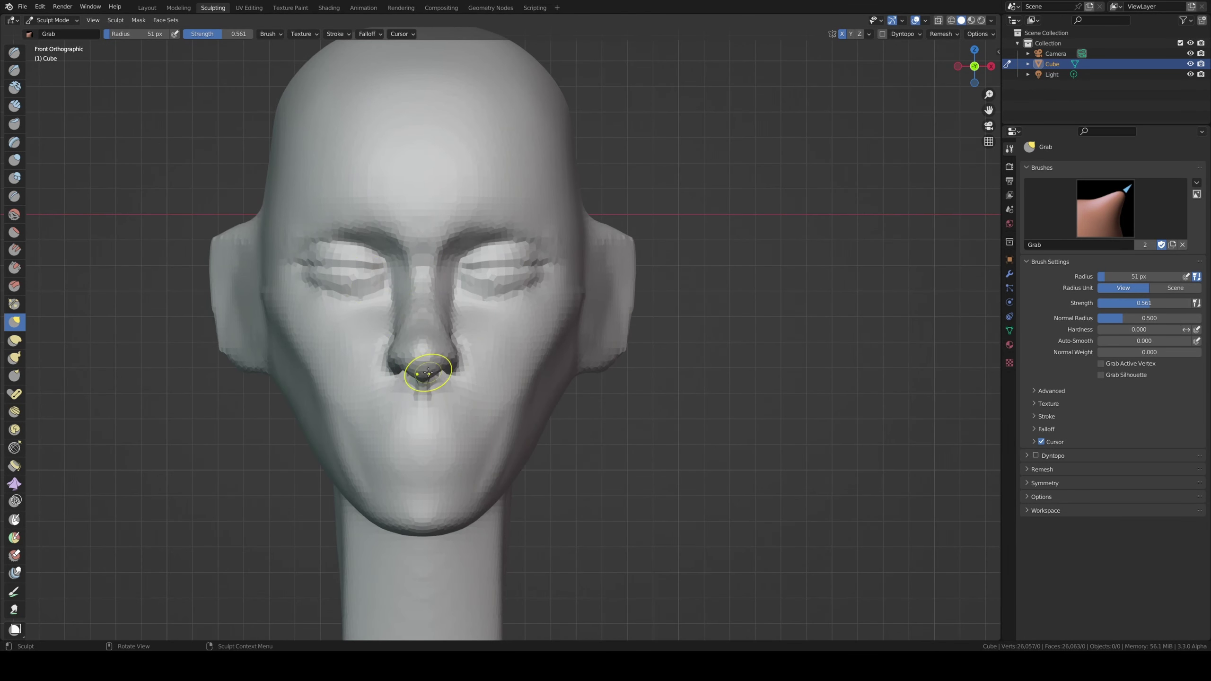
mouse_move(443, 384)
middle_mouse_down("alt")
mouse_move(311, 438)
mouse_move(413, 345)
middle_mouse_up("alt")
Save the sculpt and carve the nostrils and mouth with a slightly larger Draw Sharp brush.
key("ctrl+s")
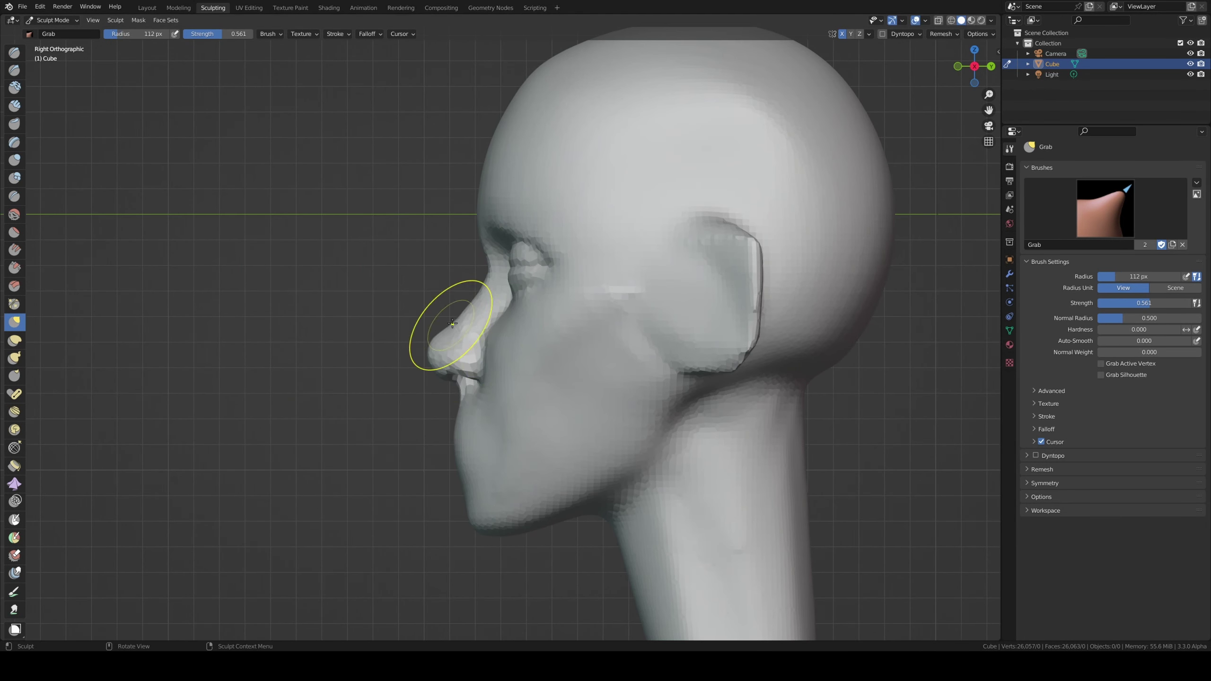
mouse_move(459, 387)
middle_mouse_down("alt")
mouse_move(389, 445)
mouse_move(460, 432)
mouse_move(348, 446)
mouse_move(319, 500)
mouse_move(381, 411)
mouse_move(481, 420)
mouse_move(357, 499)
mouse_move(401, 441)
mouse_move(324, 419)
mouse_move(430, 454)
middle_mouse_up("alt")
key("shift+x")
key("bracketright")
key("bracketright")
Sculpt the parted lips with Grab, Draw Sharp and Clay Strips in side view.
key("g")
key("shift+x")
key("c")
key("KP_3")
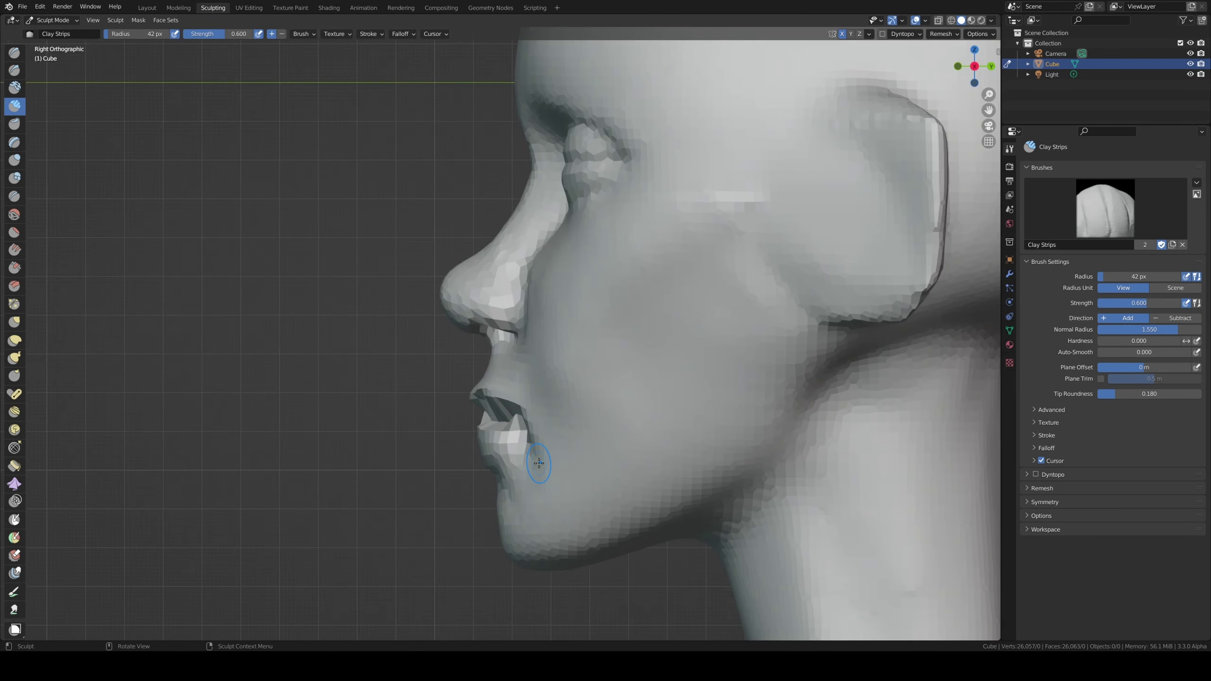
scroll(523, 496, "down", 5)
key("f")
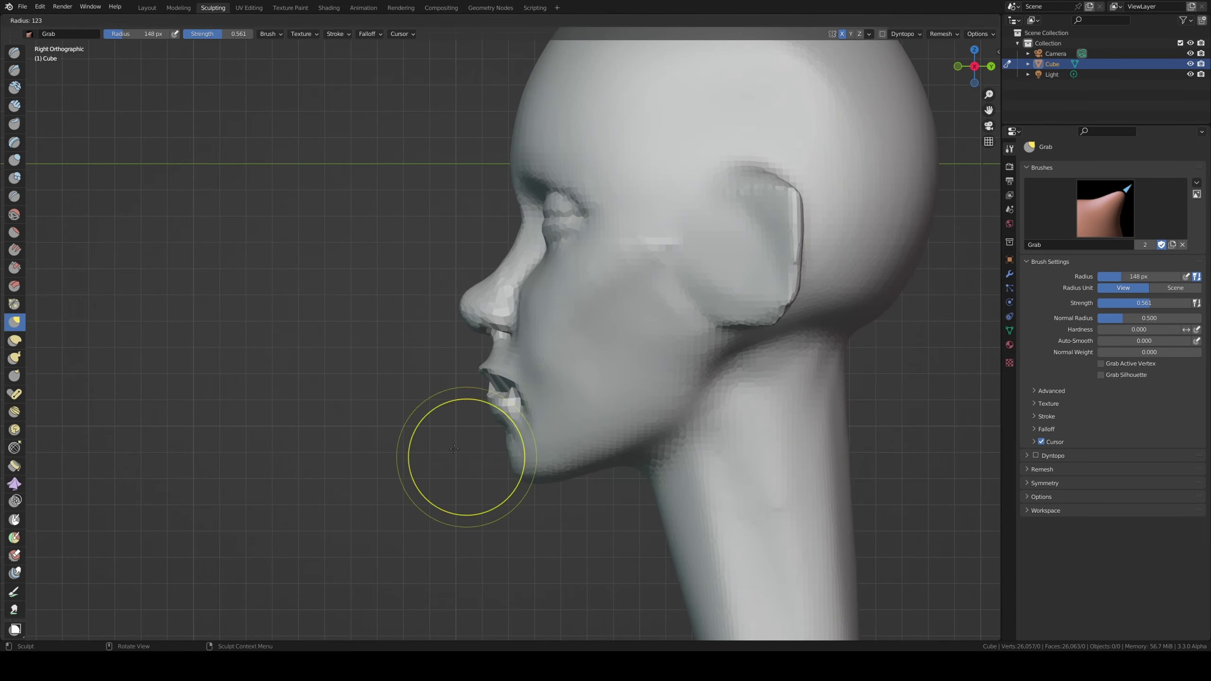
left_click(465, 459)
mouse_move(465, 459)
middle_mouse_down()
mouse_move(481, 419)
mouse_move(492, 451)
mouse_move(526, 472)
mouse_move(433, 543)
mouse_move(553, 522)
mouse_move(523, 386)
mouse_move(542, 382)
middle_mouse_up()
Build up the chin and jaw with resized Clay Strips and Grab, checking below, side and front views.
key("c")
key("f")
left_click(490, 540)
key("g")
key("ctrl+KP_7")
key("c")
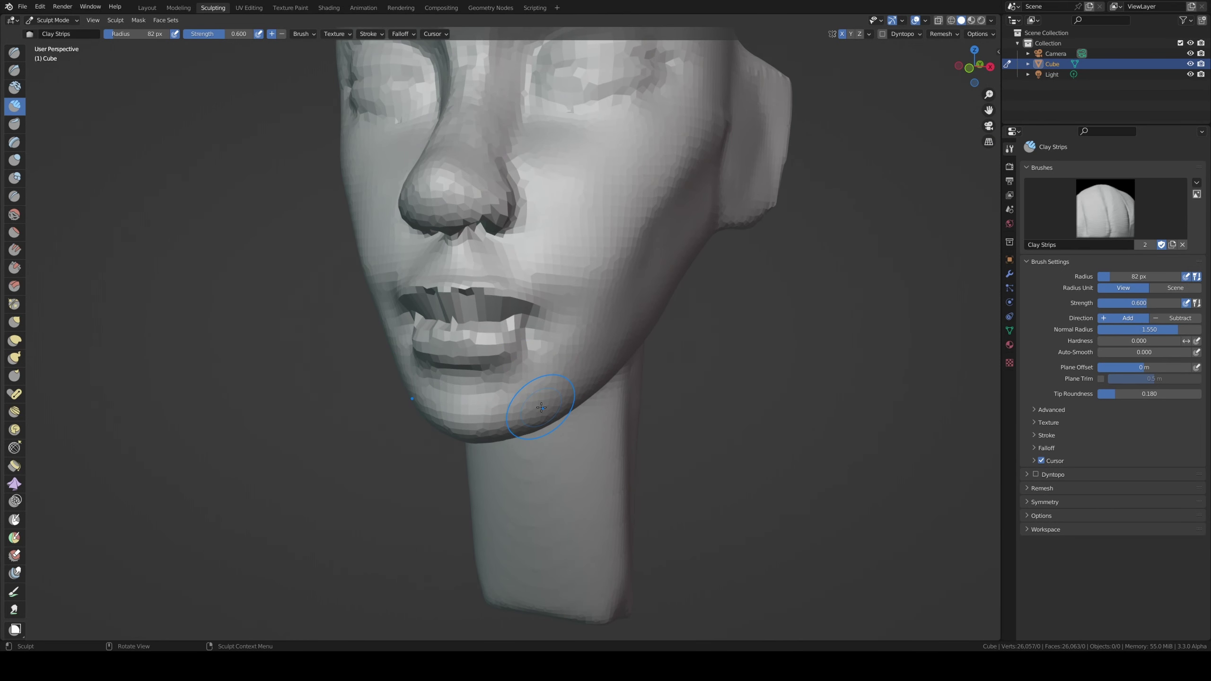
key("g")
key("KP_3")
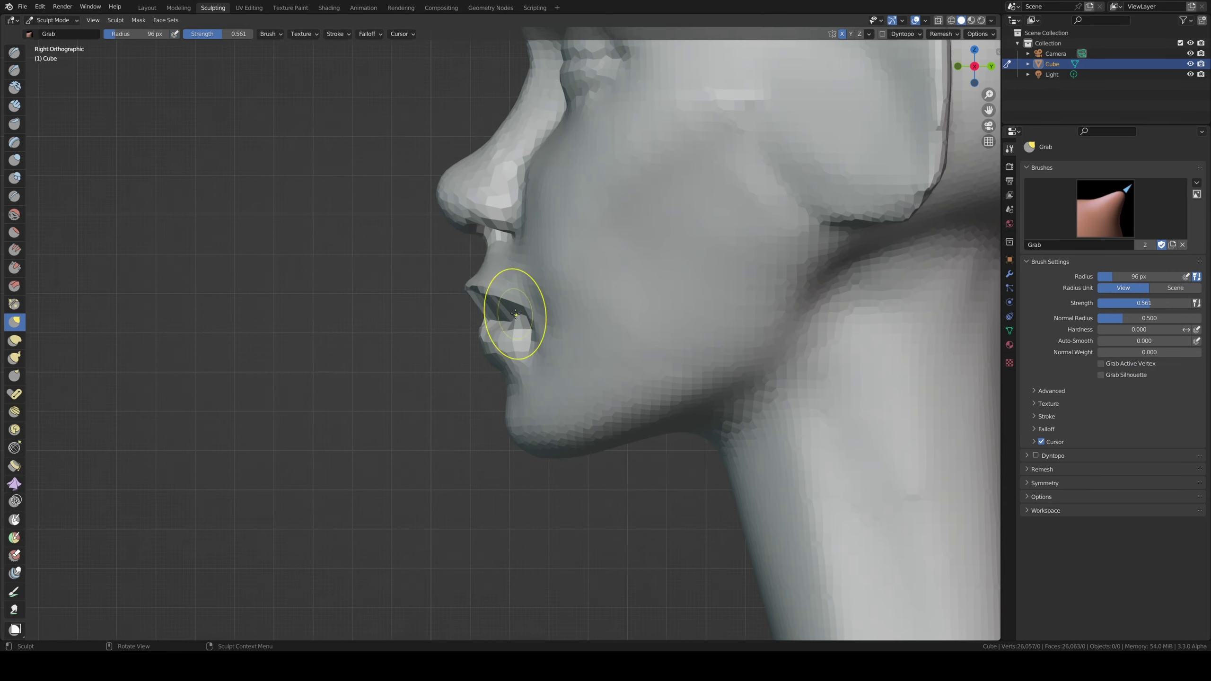
key("KP_1")
Pull out the ear shape with a resized Grab brush from the side of the head.
mouse_move(486, 244)
middle_mouse_down()
mouse_move(628, 233)
mouse_move(651, 274)
mouse_move(549, 229)
middle_mouse_up()
scroll(648, 299, "up", 3)
scroll(654, 233, "down", 4)
scroll(525, 215, "up", 3)
scroll(487, 200, "up", 2)
mouse_move(487, 200)
middle_mouse_down()
mouse_move(534, 202)
mouse_move(563, 268)
mouse_move(548, 295)
middle_mouse_up()
key("g")
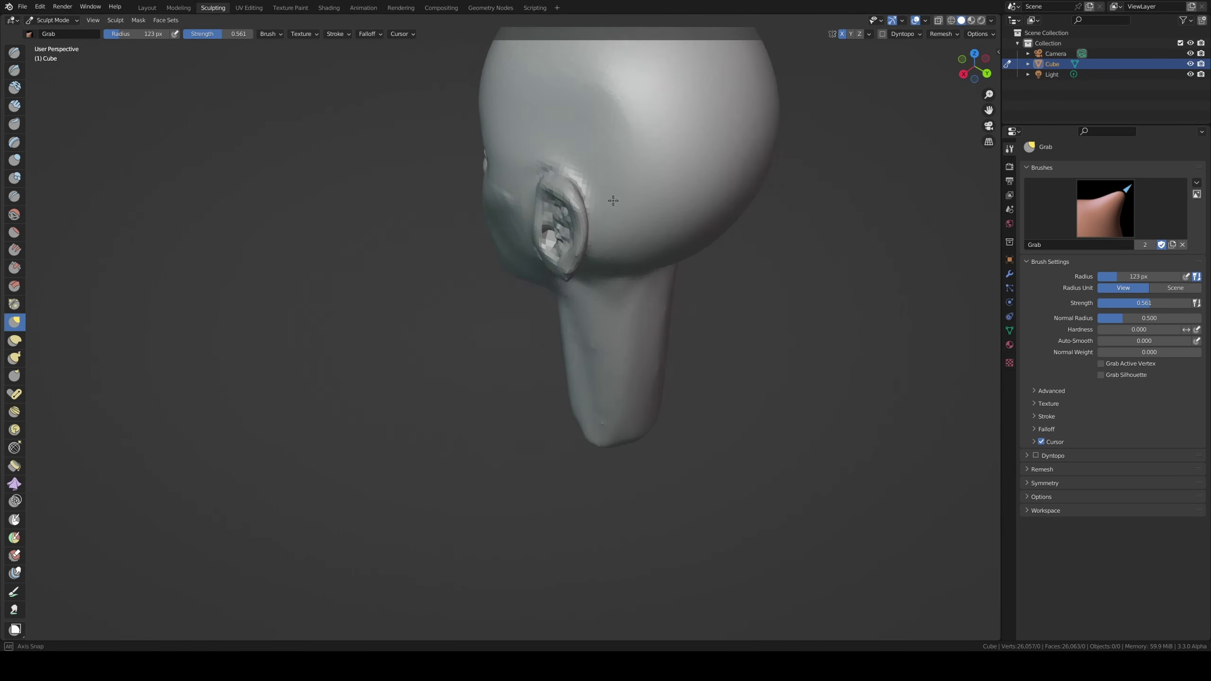
key("KP_3")
key("f")
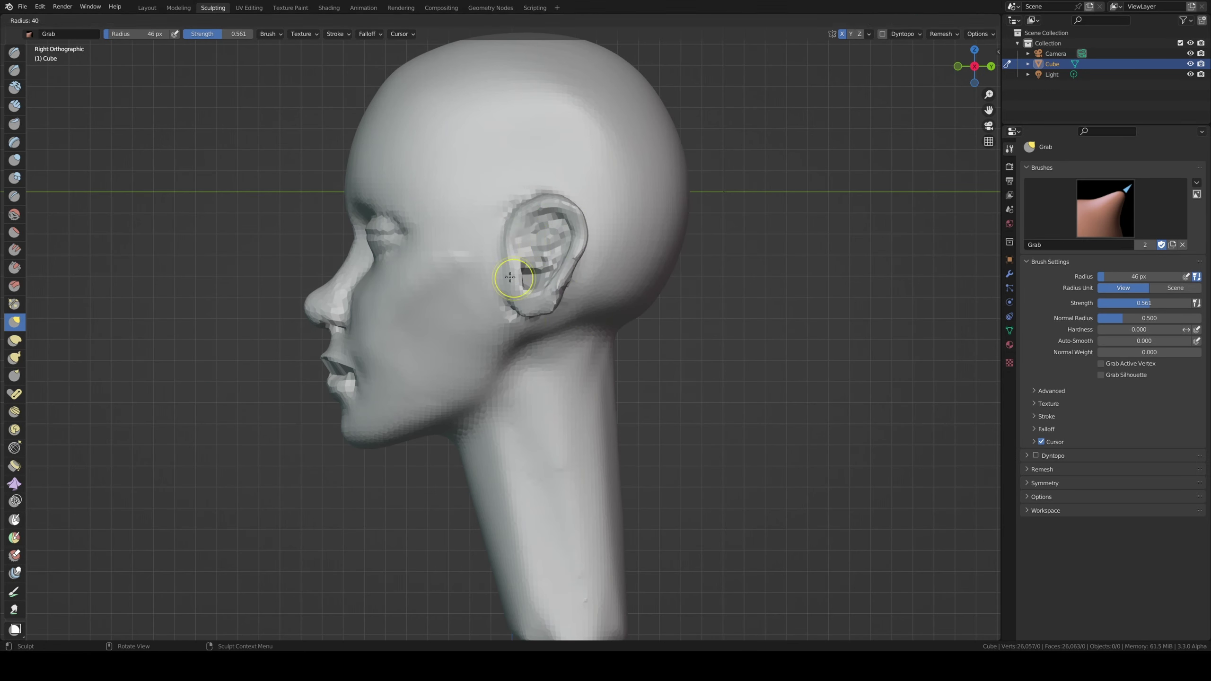
Carve the ear rim and inner folds with Draw Sharp, refining with Clay Strips and Grab.
mouse_move(528, 297)
middle_mouse_down()
mouse_move(541, 258)
mouse_move(505, 284)
mouse_move(542, 269)
mouse_move(513, 270)
mouse_move(515, 305)
mouse_move(429, 238)
mouse_move(452, 435)
middle_mouse_up()
key("shift+space")
left_click(408, 232)
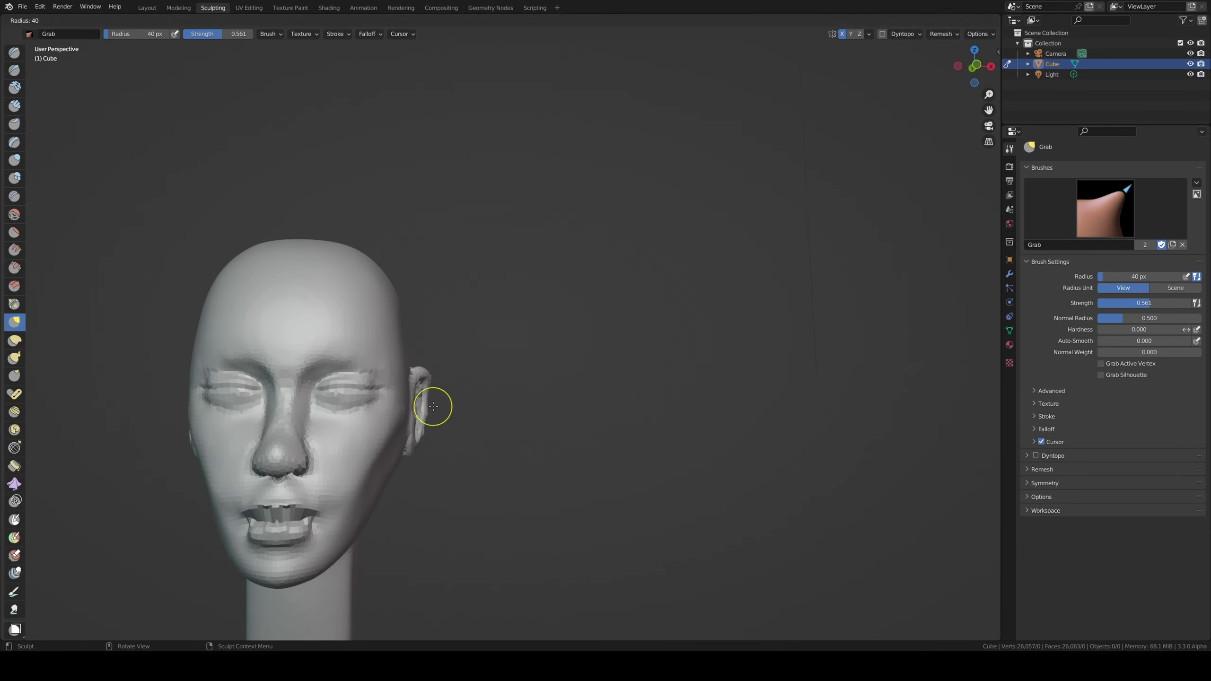
mouse_move(433, 378)
middle_mouse_down()
mouse_move(425, 318)
mouse_move(449, 349)
mouse_move(492, 281)
mouse_move(530, 270)
mouse_move(386, 167)
mouse_move(337, 257)
middle_mouse_up()
key("c")
key("g")
key("KP_1")
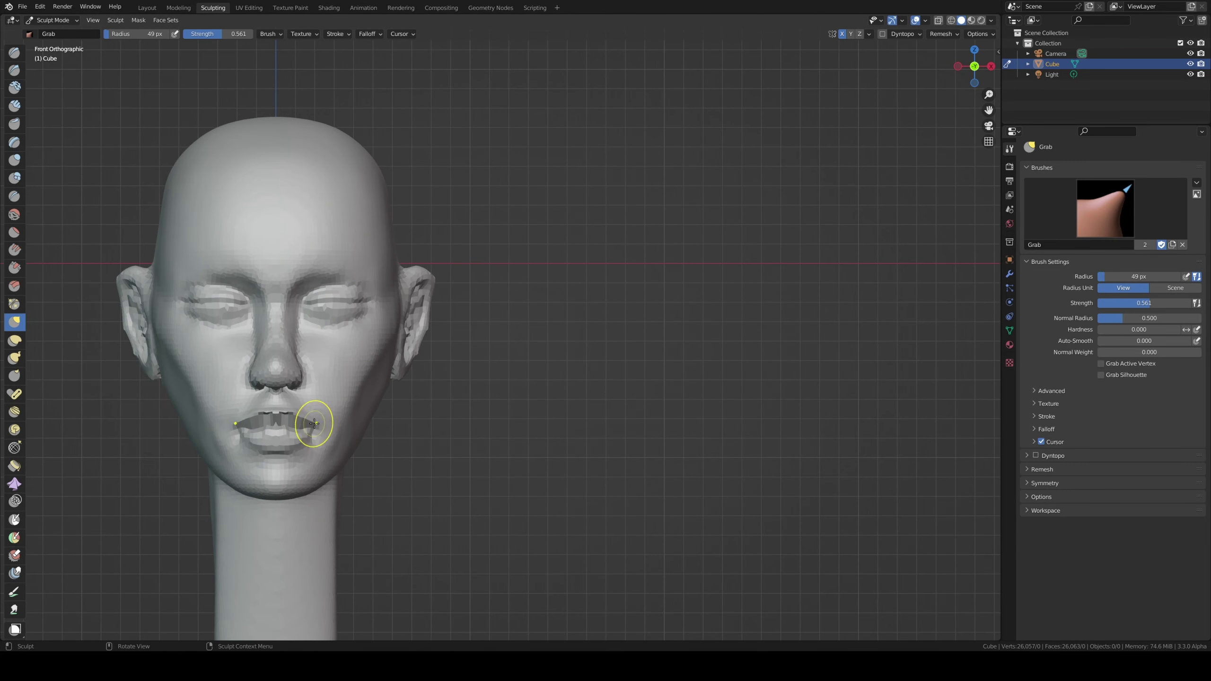
Touch up the face with Draw Sharp and Grab in close-up and side views.
mouse_move(314, 423)
middle_mouse_down()
mouse_move(373, 427)
mouse_move(338, 341)
mouse_move(189, 330)
mouse_move(166, 268)
mouse_move(359, 303)
mouse_move(377, 345)
mouse_move(472, 377)
middle_mouse_up()
scroll(319, 425, "up", 2)
key("shift+x")
key("KP_3")
key("g")
scroll(165, 268, "down", 2)
Inflate the neck and pull out shoulders into a bust base with Grab and Clay Strips.
key("i")
scroll(448, 370, "up", 3)
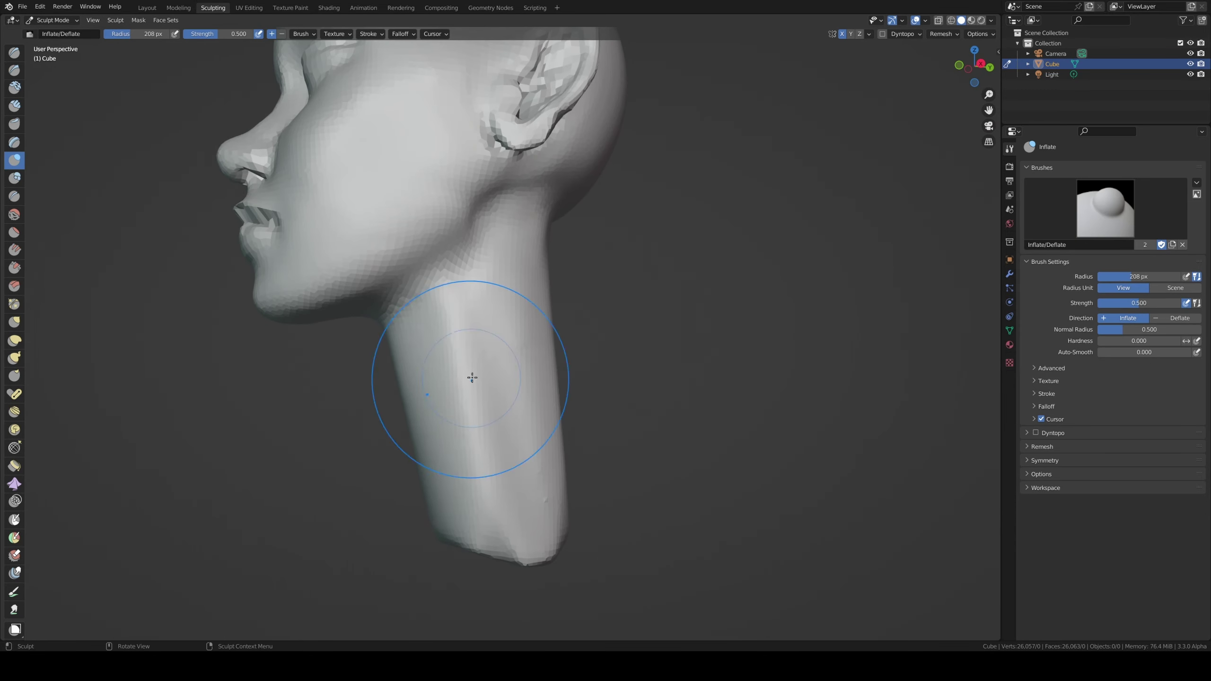
scroll(509, 426, "down", 3)
key("KP_1")
key("g")
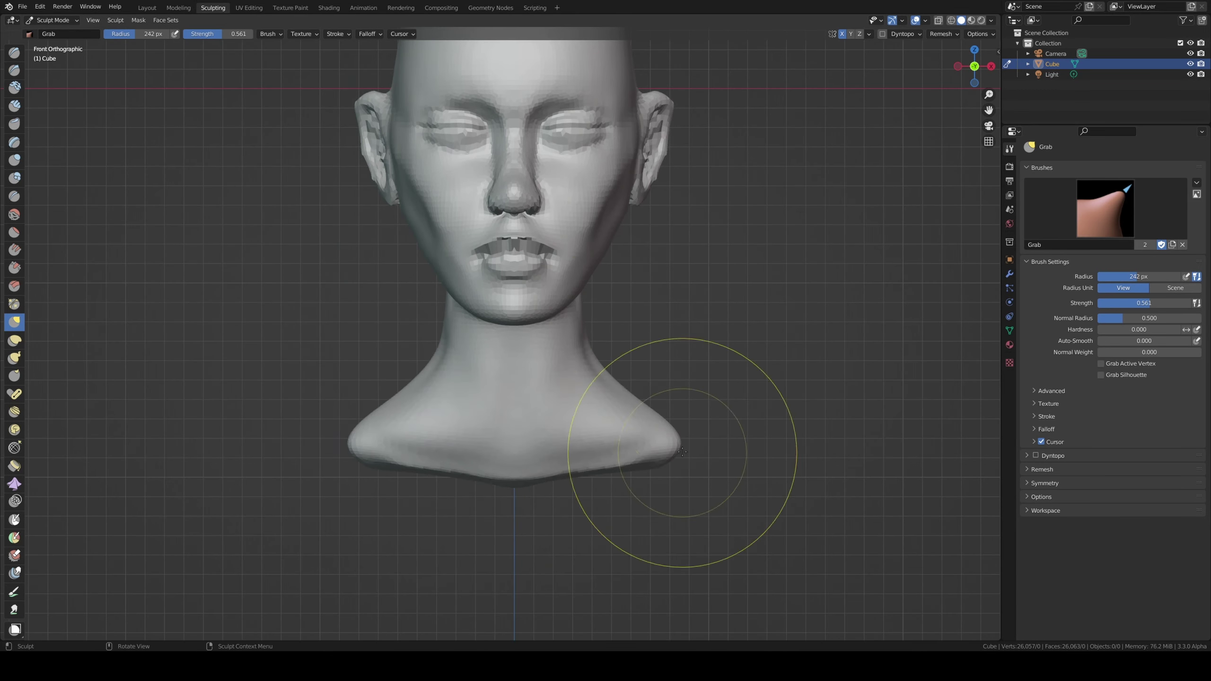
middle_click_drag(639, 420, 546, 400)
key("KP_3")
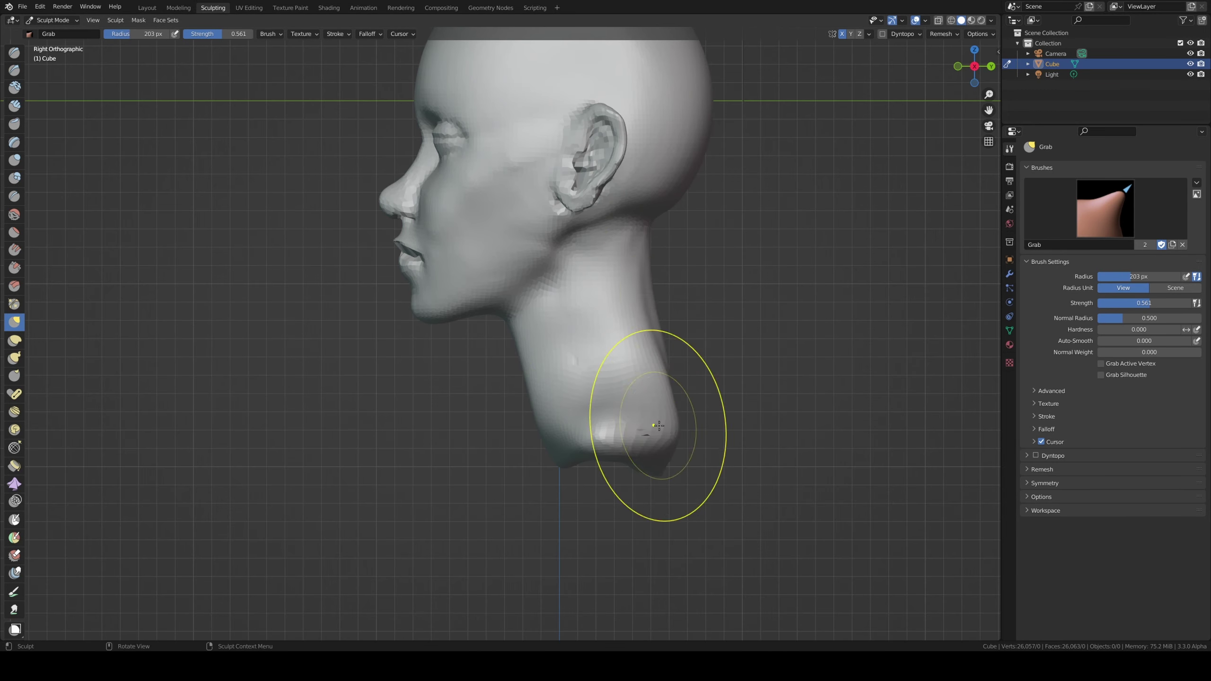
mouse_move(658, 425)
middle_mouse_down()
mouse_move(477, 381)
mouse_move(549, 392)
mouse_move(510, 405)
mouse_move(585, 348)
middle_mouse_up()
key("c")
key("KP_3")
key("g")
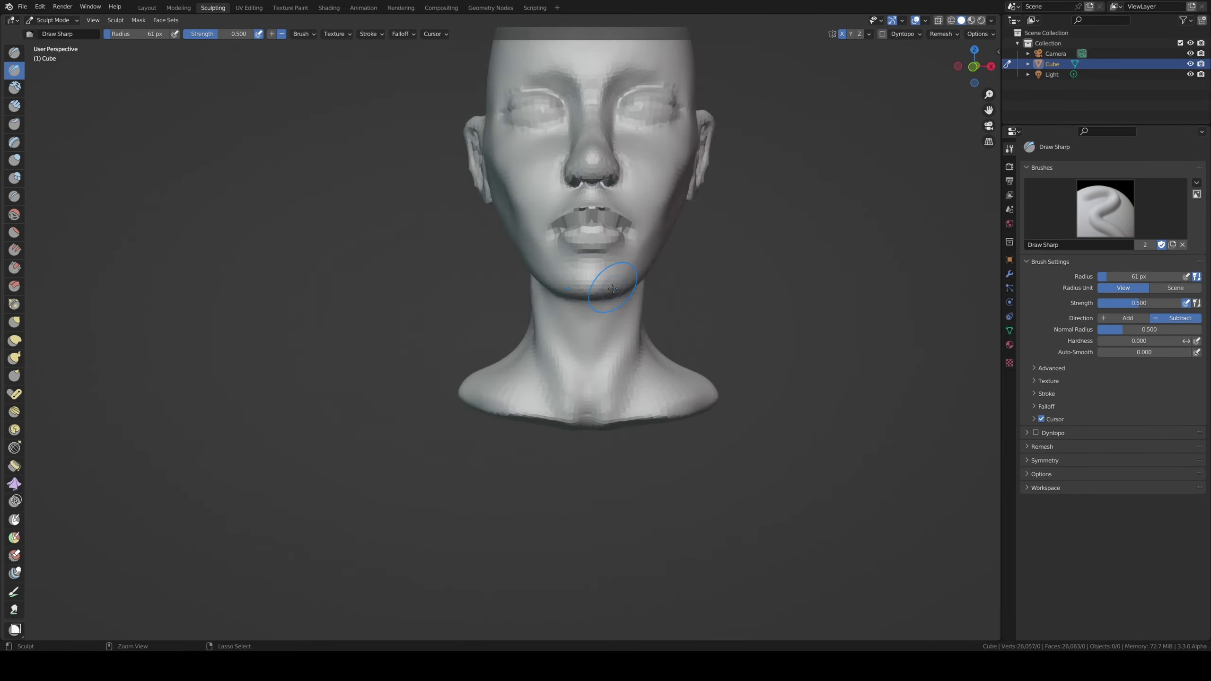
mouse_move(642, 205)
middle_mouse_down()
mouse_move(562, 268)
mouse_move(545, 371)
middle_mouse_up()
scroll(562, 268, "up", 3)
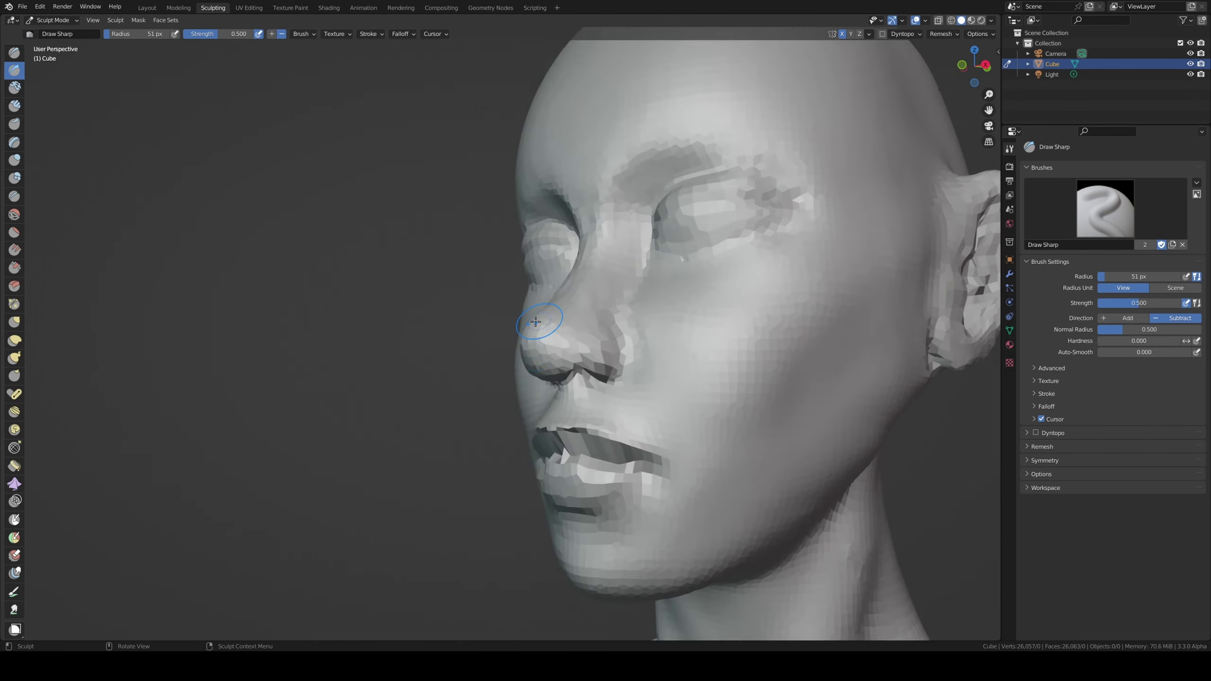
Save the sculpt as head37.blend and begin setting a finer remesh voxel size.
key("ctrl+s")
key("r")
key("Escape")
scroll(545, 371, "down", 3)
Remesh the whole sculpt at the finer 0.00775 m voxel size.
key("r")
left_click(540, 324)
key("ctrl+r")
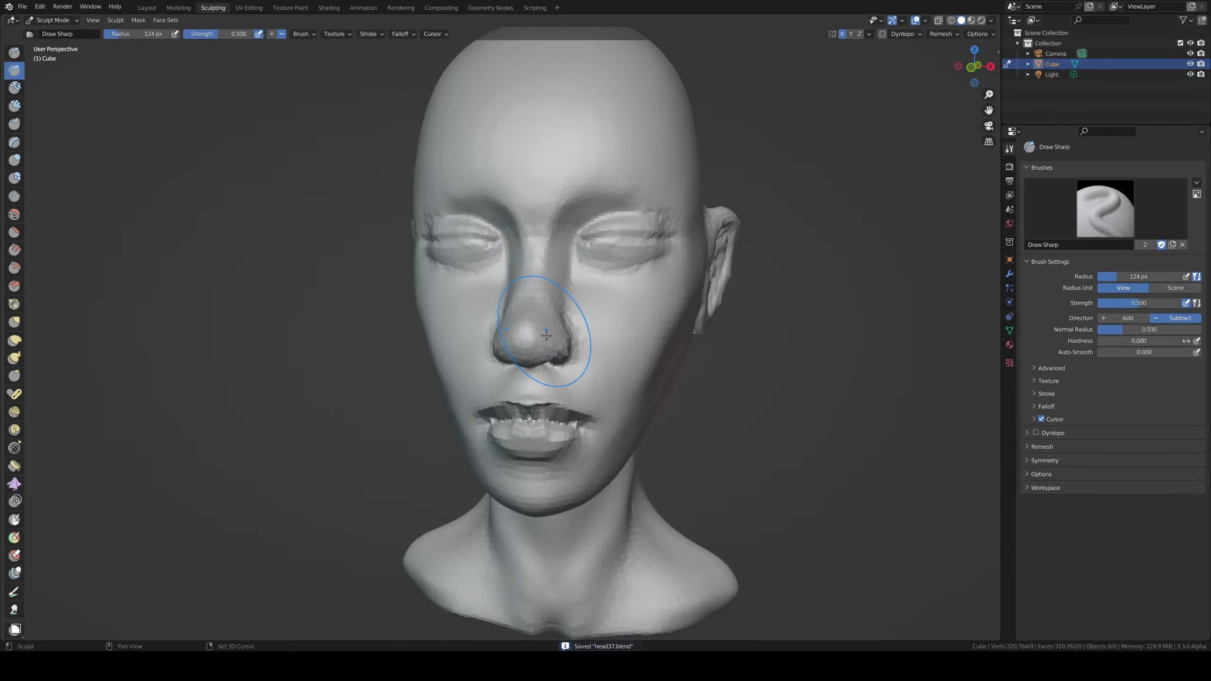
mouse_move(541, 324)
middle_mouse_down()
mouse_move(664, 344)
mouse_move(675, 319)
mouse_move(643, 432)
mouse_move(692, 230)
mouse_move(610, 433)
mouse_move(446, 365)
middle_mouse_up()
scroll(665, 343, "down", 3)
Build up clay strips beneath the lower lip, checking the face in side and front views.
key("g")
scroll(446, 365, "up", 3)
scroll(445, 365, "down", 2)
key("shift+space")
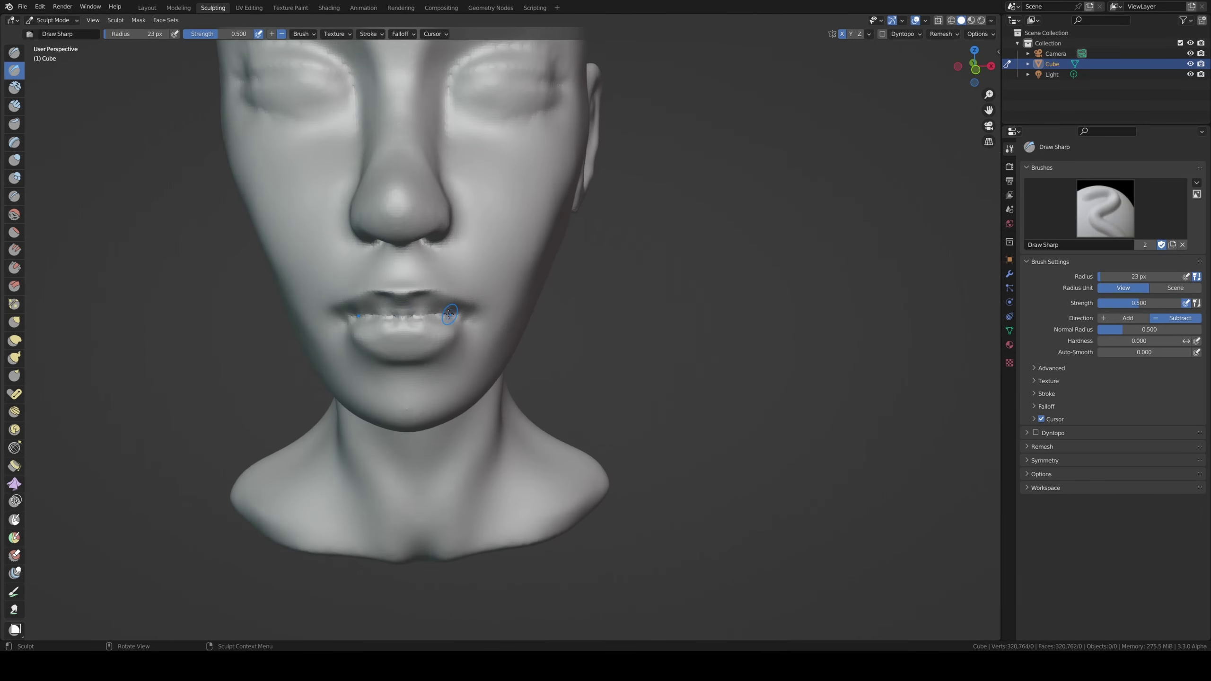
key("KP_3")
scroll(322, 399, "up", 4)
mouse_move(321, 399)
middle_mouse_down()
mouse_move(443, 336)
mouse_move(429, 363)
mouse_move(362, 406)
middle_mouse_up()
key("c")
left_click_drag(339, 406, 391, 424)
middle_click_drag(391, 425, 453, 382)
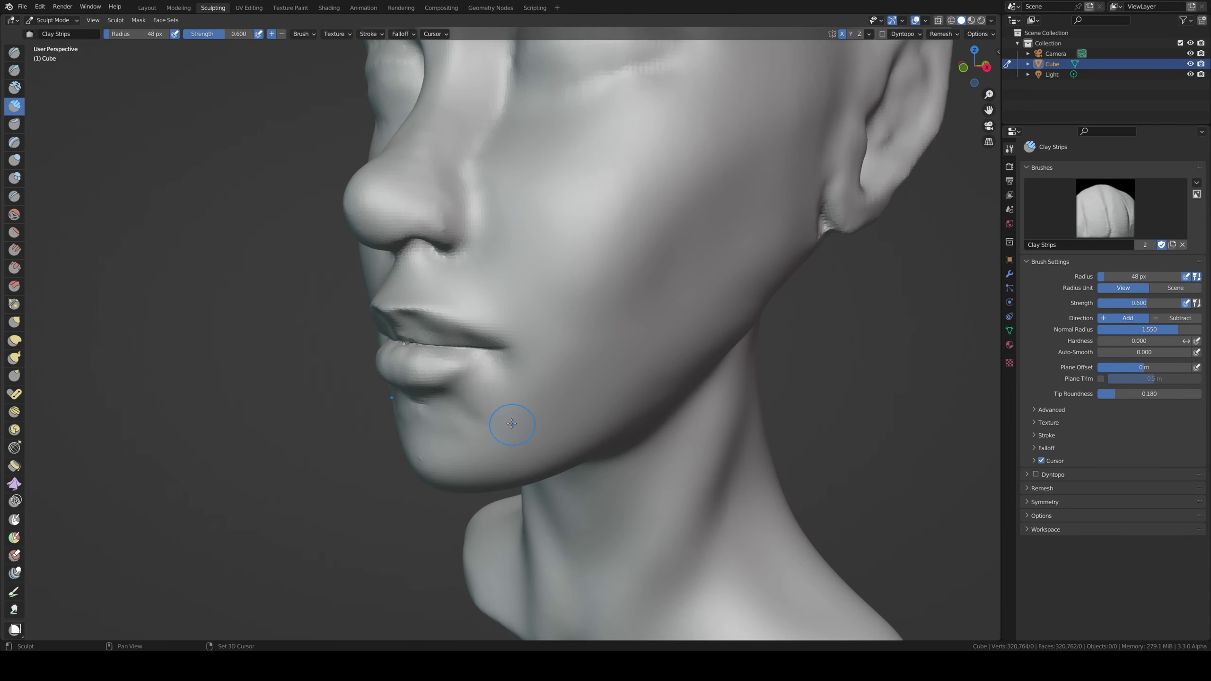
Reshape the lips with a 30 px Grab brush, then set Draw Sharp to about 68 px.
key("g")
key("ctrl+KP_7")
mouse_move(455, 327)
middle_mouse_down()
mouse_move(444, 334)
mouse_move(430, 258)
mouse_move(334, 267)
mouse_move(429, 286)
middle_mouse_up()
key("f")
left_click(432, 345)
scroll(430, 258, "down", 3)
left_click(14, 70)
scroll(500, 297, "up", 3)
mouse_move(501, 296)
middle_mouse_down()
mouse_move(558, 234)
mouse_move(465, 216)
mouse_move(432, 258)
mouse_move(446, 263)
middle_mouse_up()
key("f")
key("f")
left_click(479, 262)
Deepen the nostrils, philtrum and lip line with Draw Sharp, checking front and side views.
middle_click_drag(499, 174, 461, 261)
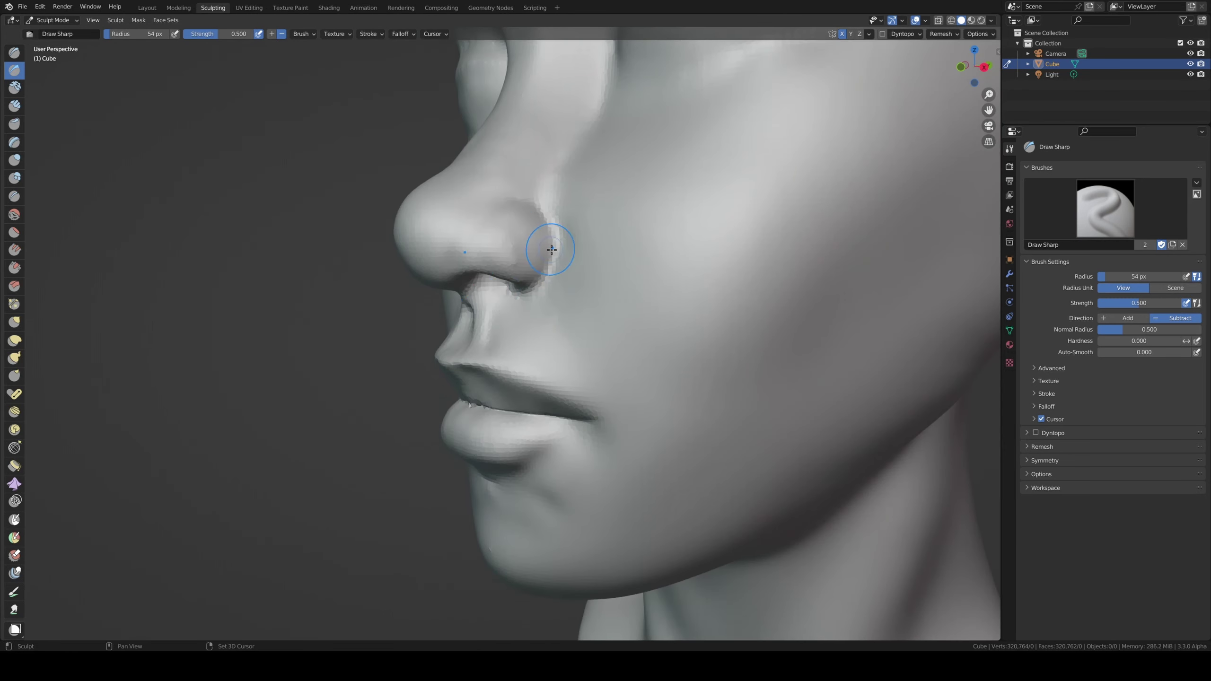
key("KP_1")
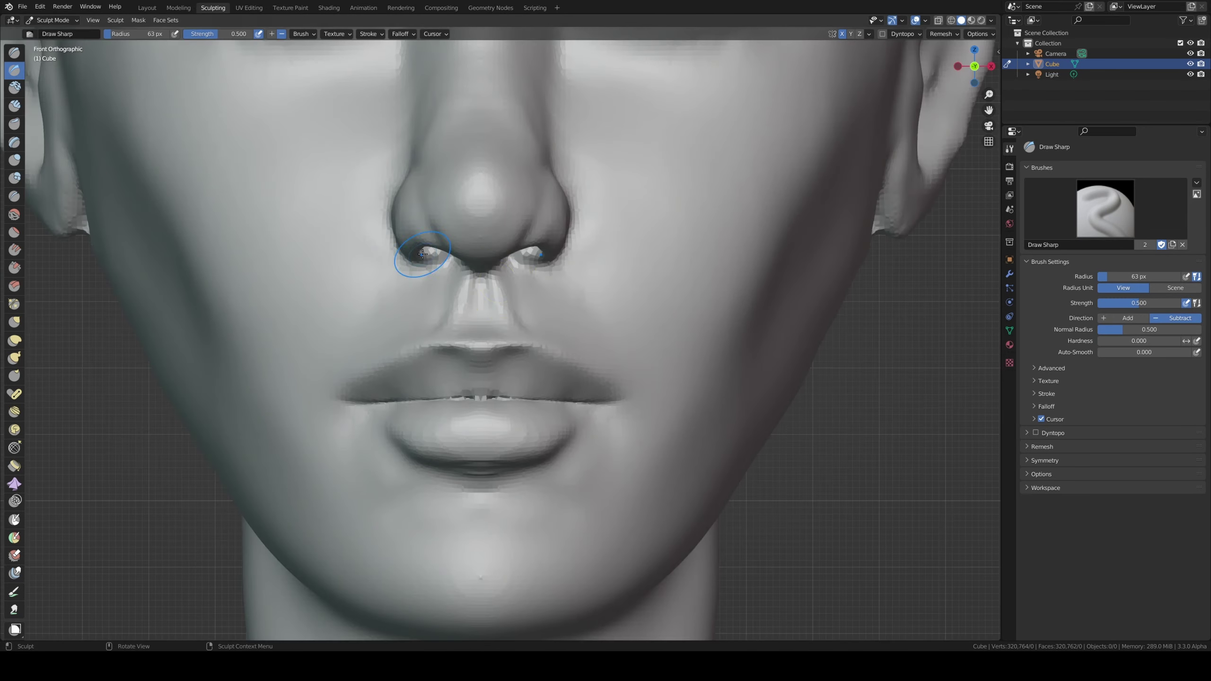
scroll(502, 292, "down", 3)
middle_click_drag(502, 292, 430, 296)
scroll(449, 310, "up", 4)
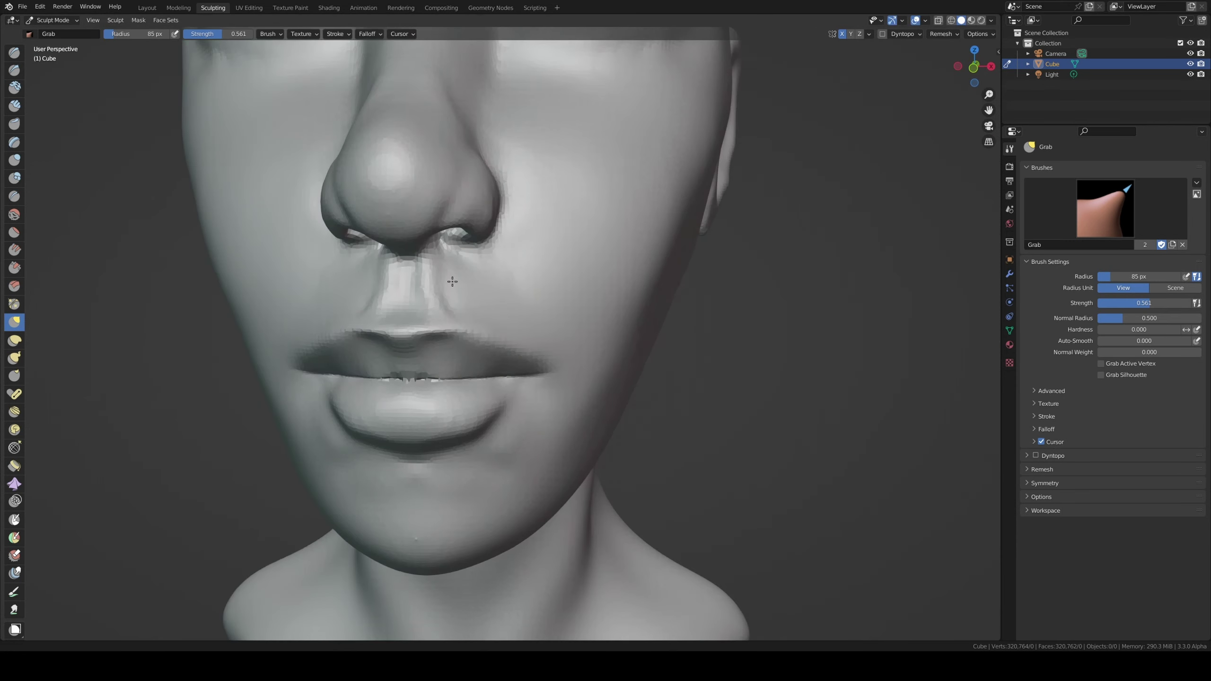
left_click(14, 70)
middle_click_drag(449, 335, 458, 363)
scroll(458, 363, "down", 3)
scroll(465, 394, "up", 3)
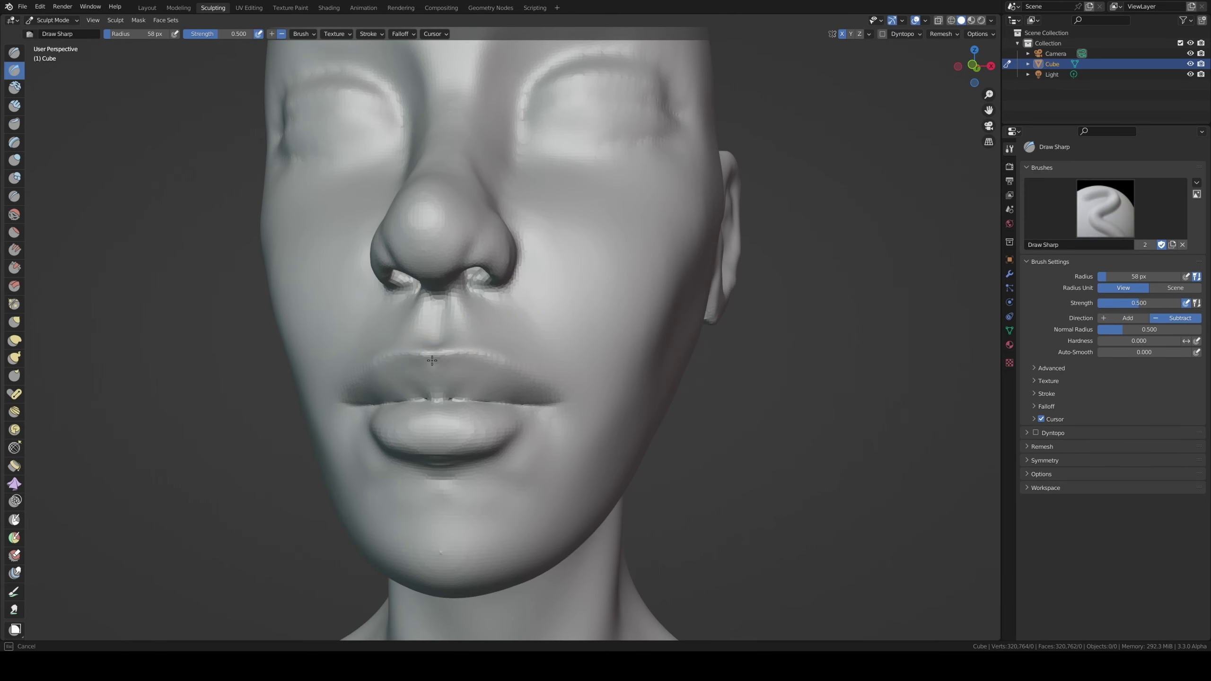
middle_click_drag(432, 360, 292, 352)
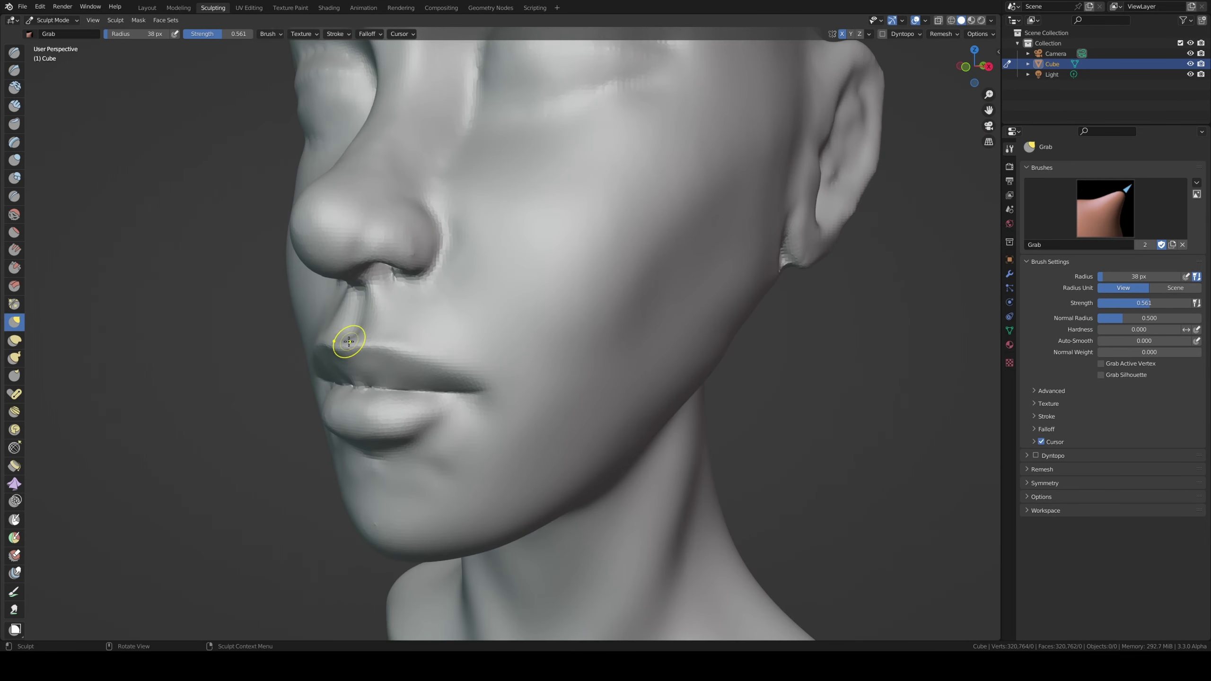
Enlarge the Grab brush to a 330 px radius and pull the chin in side profile.
mouse_move(349, 341)
middle_mouse_down()
mouse_move(338, 351)
mouse_move(382, 333)
mouse_move(440, 363)
mouse_move(481, 287)
mouse_move(493, 365)
mouse_move(386, 487)
mouse_move(623, 446)
middle_mouse_up()
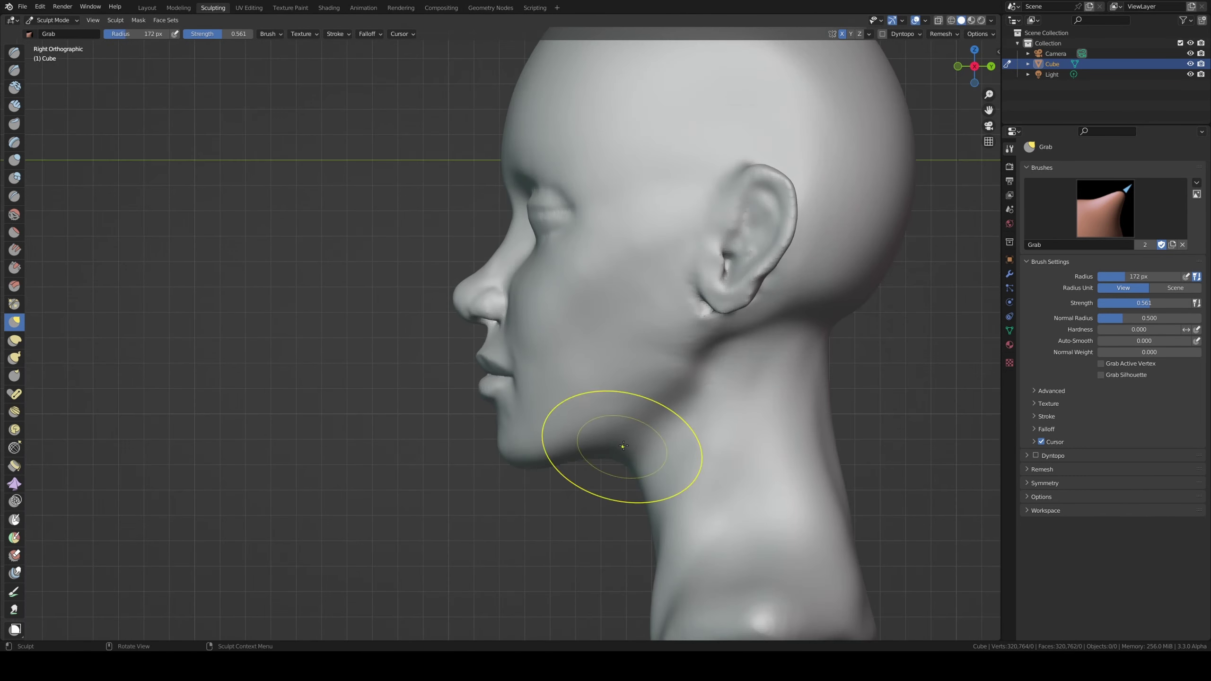
mouse_move(528, 459)
middle_mouse_down()
mouse_move(581, 379)
mouse_move(406, 379)
middle_mouse_up()
key("f")
left_click(620, 453)
mouse_move(620, 453)
middle_mouse_down()
mouse_move(505, 449)
mouse_move(341, 332)
middle_mouse_up()
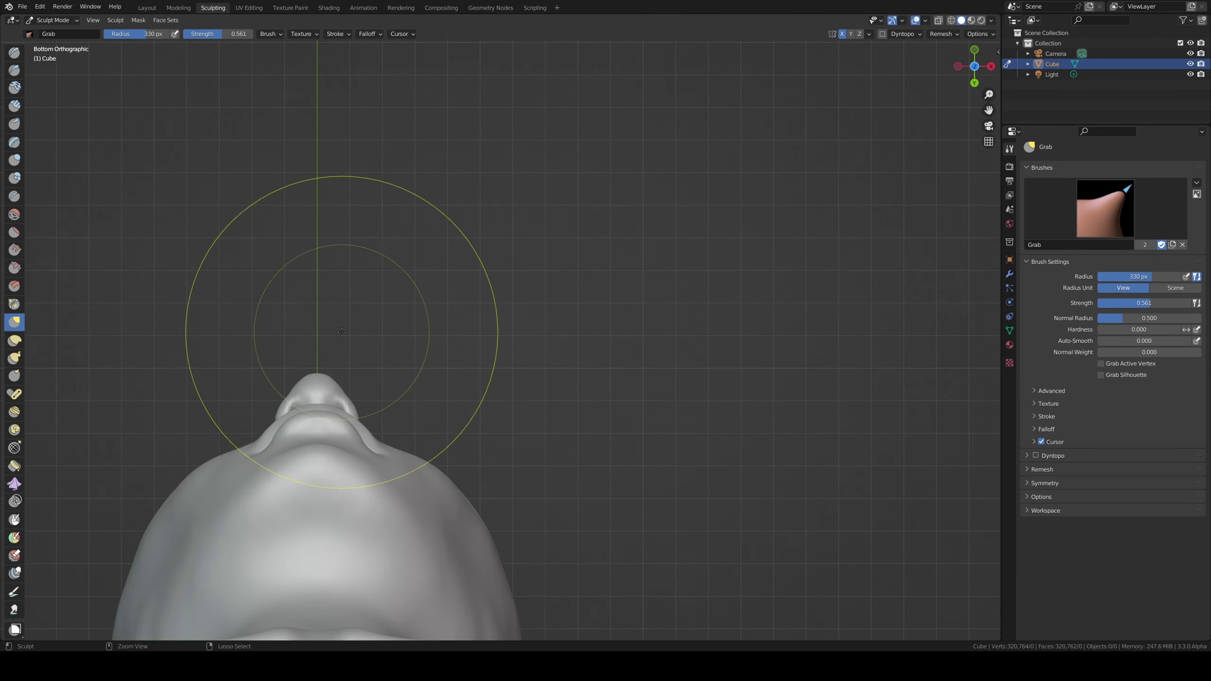
mouse_move(343, 422)
middle_mouse_down()
mouse_move(286, 382)
mouse_move(429, 382)
mouse_move(130, 400)
middle_mouse_up()
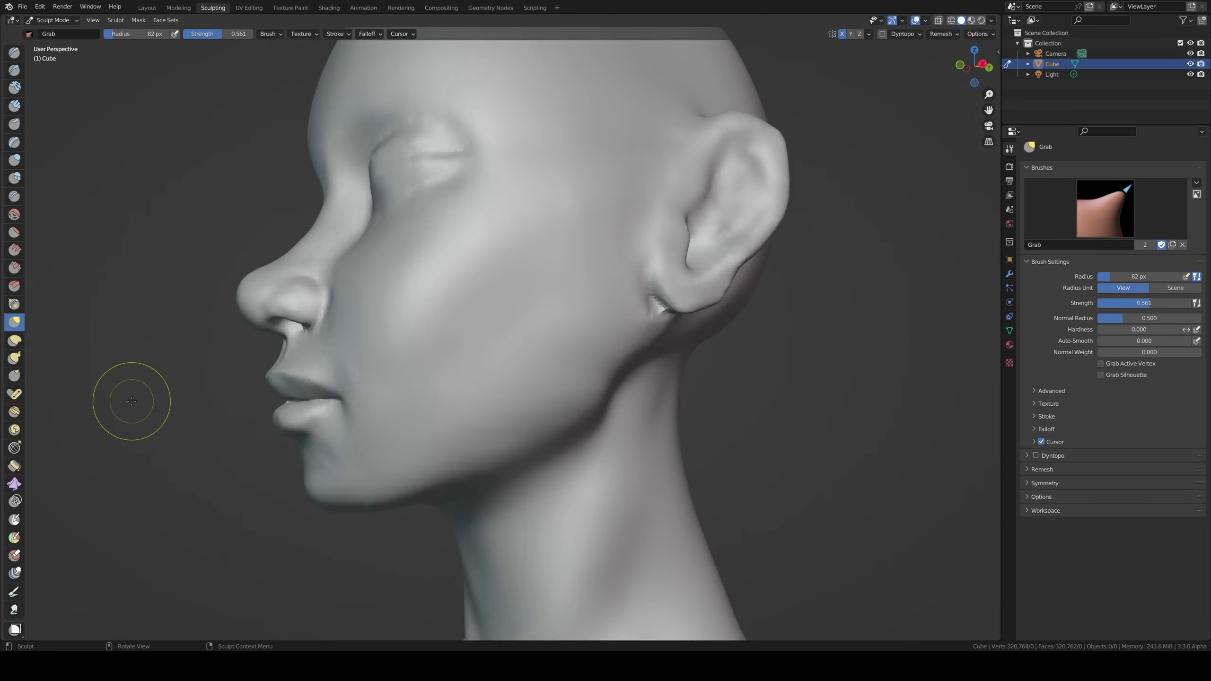
key("f")
left_click(332, 373)
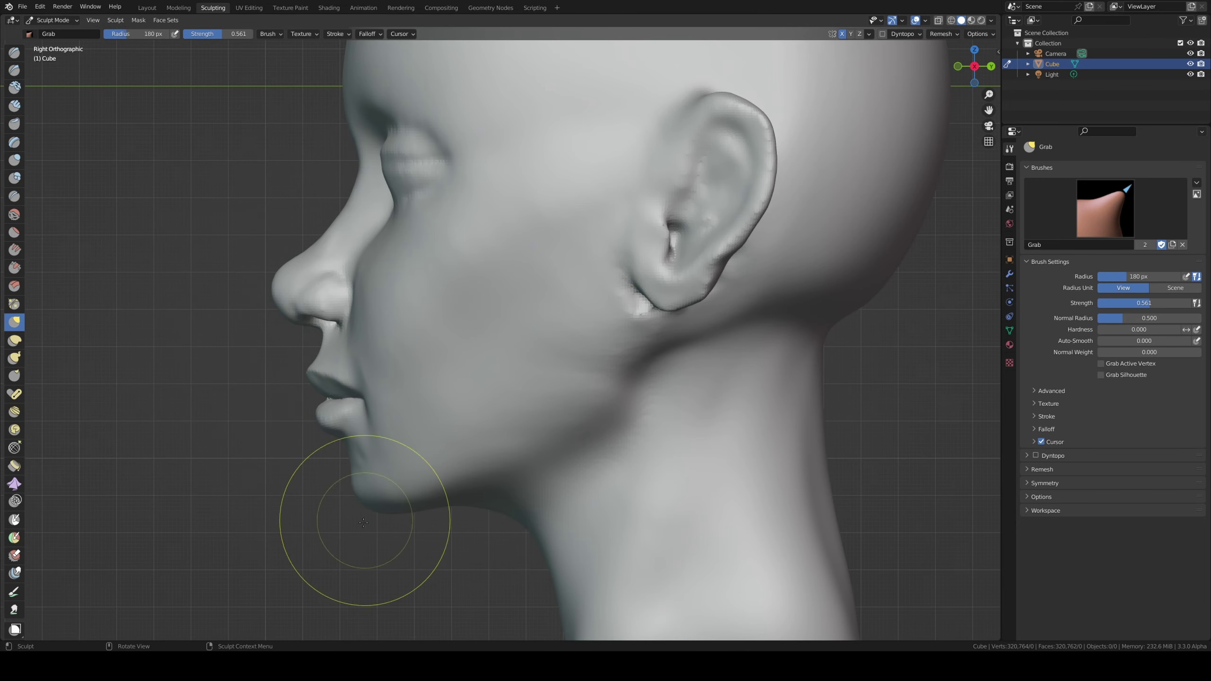
Resize the Grab brush and keep shaping the jawline and lower lip from side views.
middle_click_drag(332, 411, 442, 361)
mouse_move(268, 406)
middle_mouse_down()
mouse_move(567, 378)
mouse_move(420, 378)
mouse_move(459, 512)
middle_mouse_up()
scroll(459, 511, "up", 4)
key("f")
left_click(459, 511)
mouse_move(407, 425)
middle_mouse_down()
mouse_move(432, 411)
mouse_move(392, 360)
mouse_move(531, 493)
middle_mouse_up()
scroll(531, 493, "down", 3)
key("f")
left_click(530, 493)
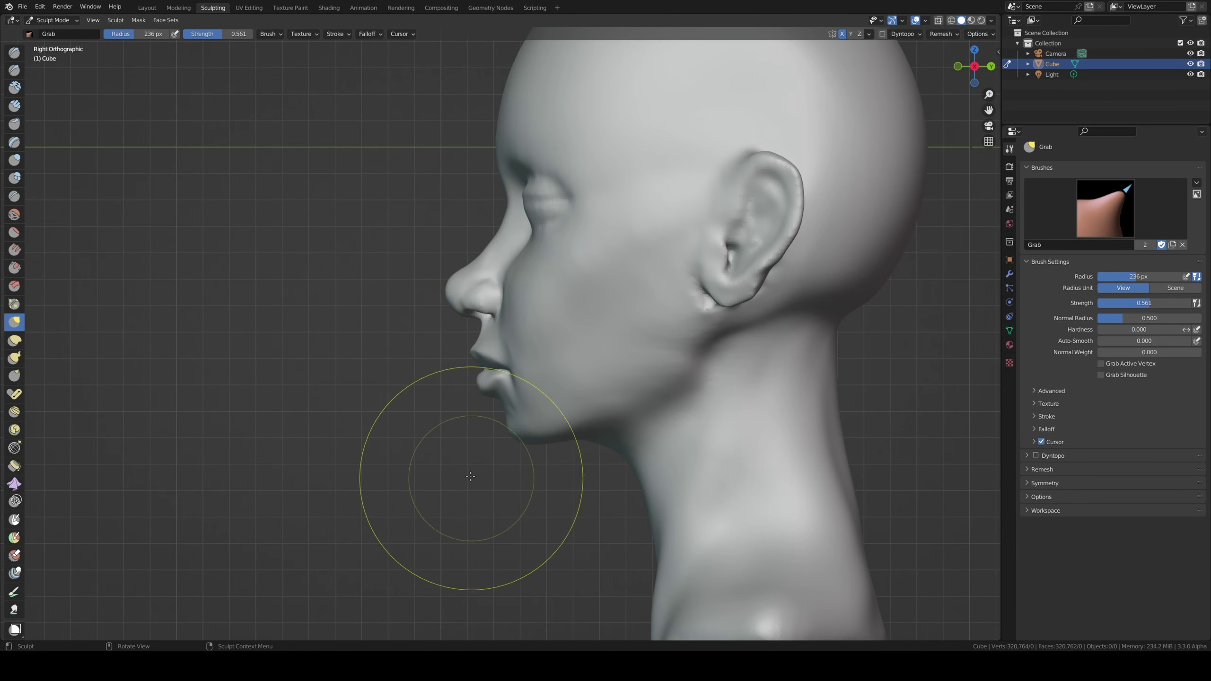
key("f")
Review the chin from three-quarter, side and underneath views with Draw Sharp selected.
middle_click_drag(552, 472, 433, 433)
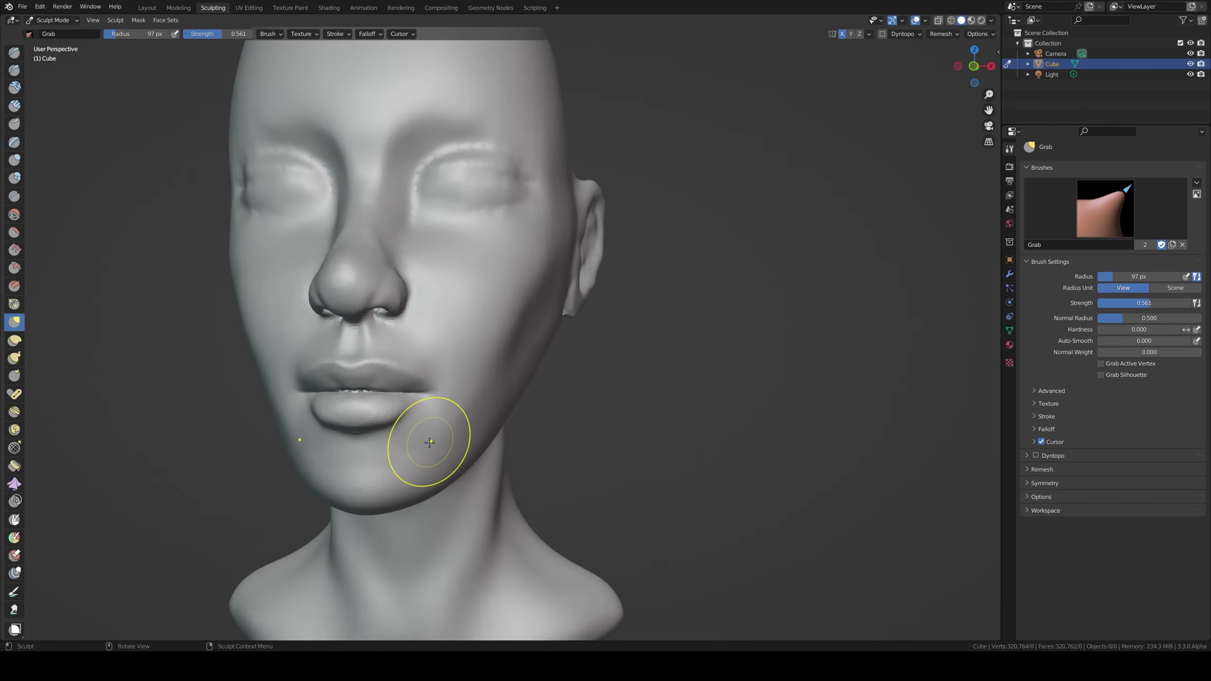
mouse_move(359, 501)
middle_mouse_down("alt")
mouse_move(470, 491)
mouse_move(481, 419)
mouse_move(473, 379)
mouse_move(334, 362)
middle_mouse_up("alt")
left_click(15, 69)
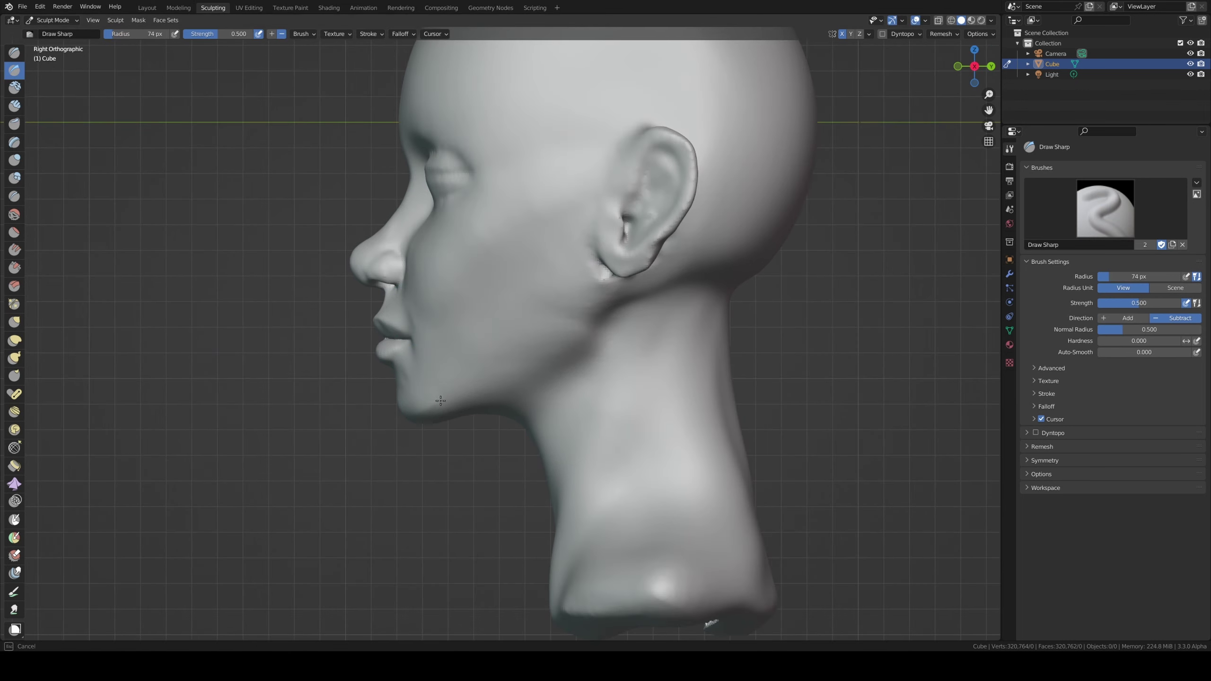
middle_click_drag(543, 365, 16, 243)
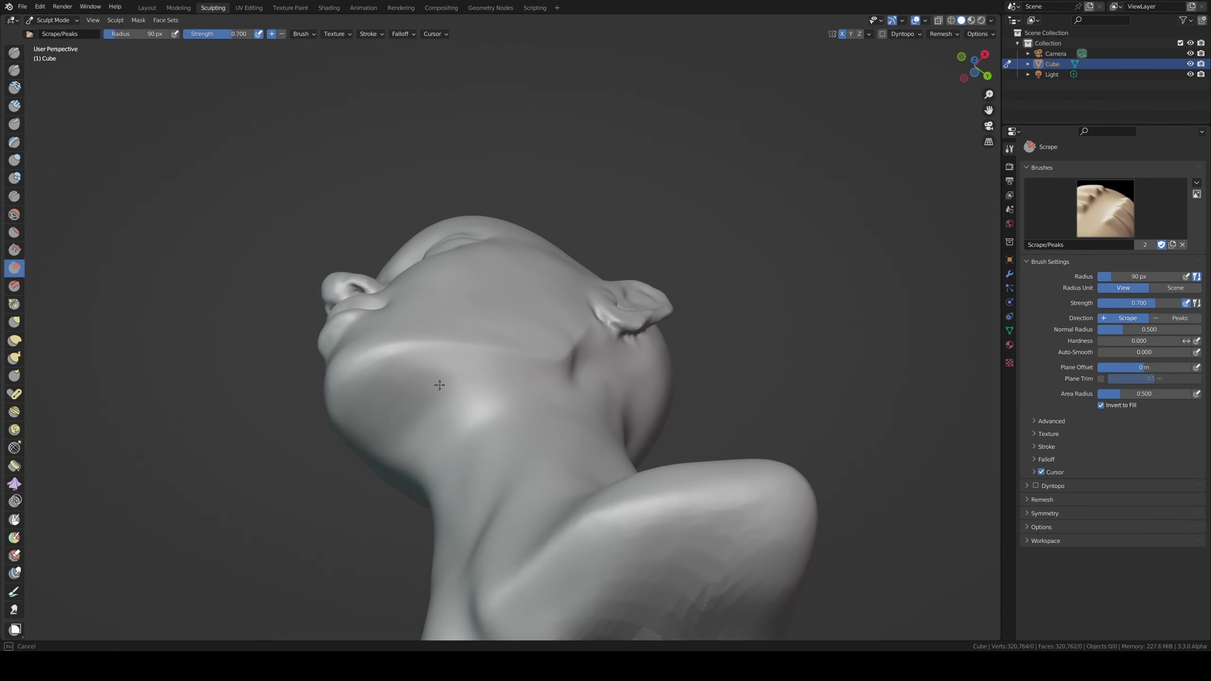
Undo the recent chin strokes and set a 49 px Clay Strips brush.
mouse_move(439, 385)
middle_mouse_down()
mouse_move(292, 346)
mouse_move(419, 366)
mouse_move(479, 303)
mouse_move(347, 270)
mouse_move(352, 216)
mouse_move(384, 233)
mouse_move(305, 230)
middle_mouse_up()
key("c")
key("ctrl+z")
key("f")
left_click(330, 359)
Nudge the bridge of the nose with Grab, with Draw Sharp ready afterwards.
key("g")
middle_click_drag(384, 251, 270, 258)
scroll(327, 177, "up", 4)
scroll(328, 177, "down", 3)
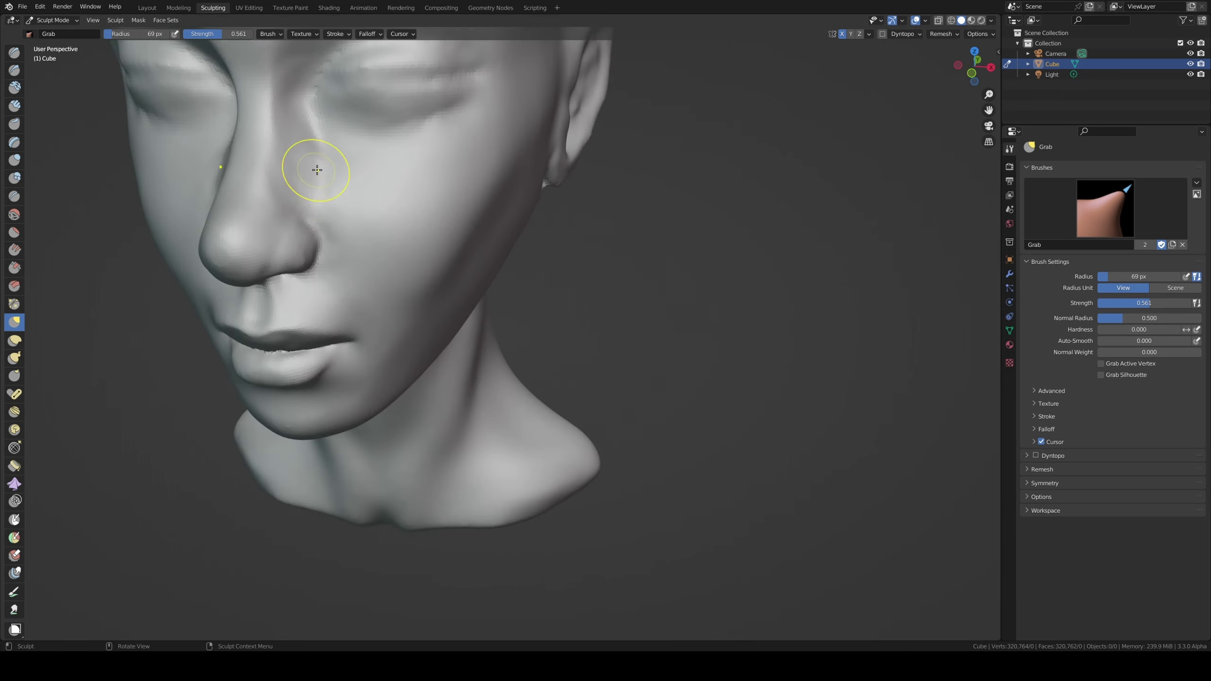
left_click(14, 70)
middle_click_drag(334, 191, 469, 212)
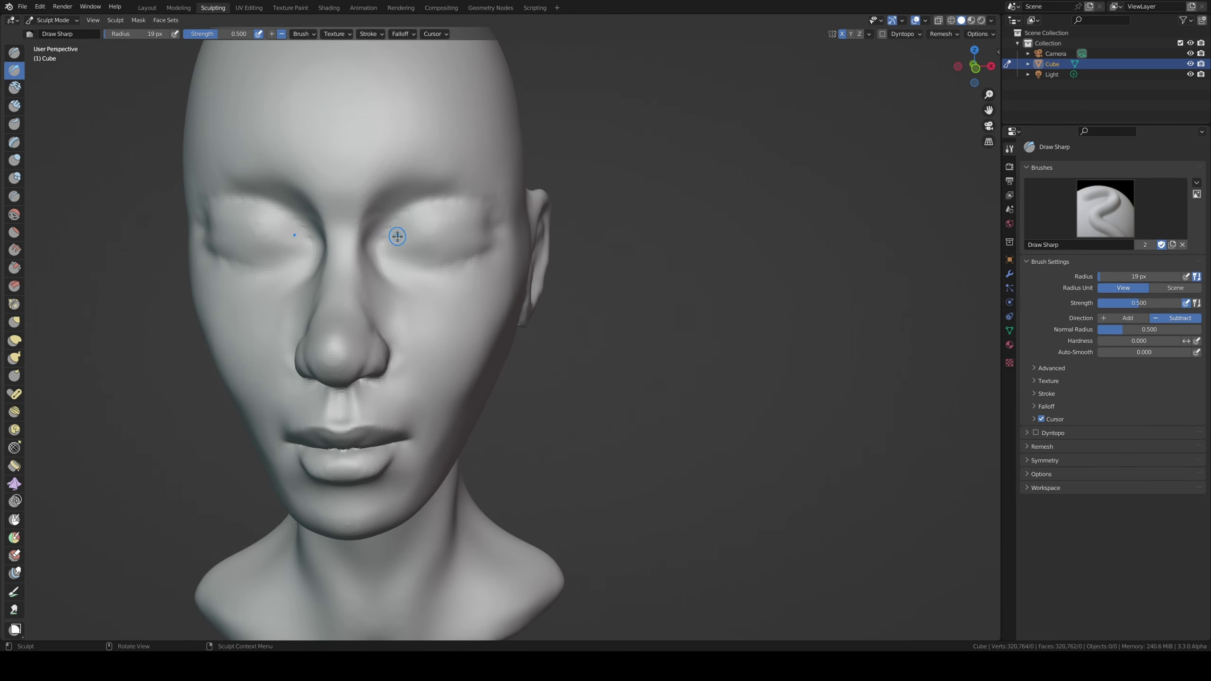
Carve dents and grooves outlining both eyes with mirrored Draw Sharp.
left_click(398, 236)
mouse_move(398, 236)
middle_mouse_down("alt")
mouse_move(496, 232)
mouse_move(477, 252)
mouse_move(324, 235)
middle_mouse_up("alt")
left_click(14, 70)
scroll(493, 232, "up", 4)
left_click_drag(324, 236, 496, 225)
mouse_move(496, 224)
middle_mouse_down()
mouse_move(356, 262)
mouse_move(423, 233)
middle_mouse_up()
scroll(356, 262, "up", 2)
scroll(422, 233, "down", 2)
scroll(529, 213, "down", 3)
Shape the ear with Grab and set the remesh voxel size to 0.00487 m.
mouse_move(528, 213)
middle_mouse_down()
mouse_move(477, 238)
mouse_move(577, 271)
middle_mouse_up()
key("g")
scroll(577, 271, "up", 3)
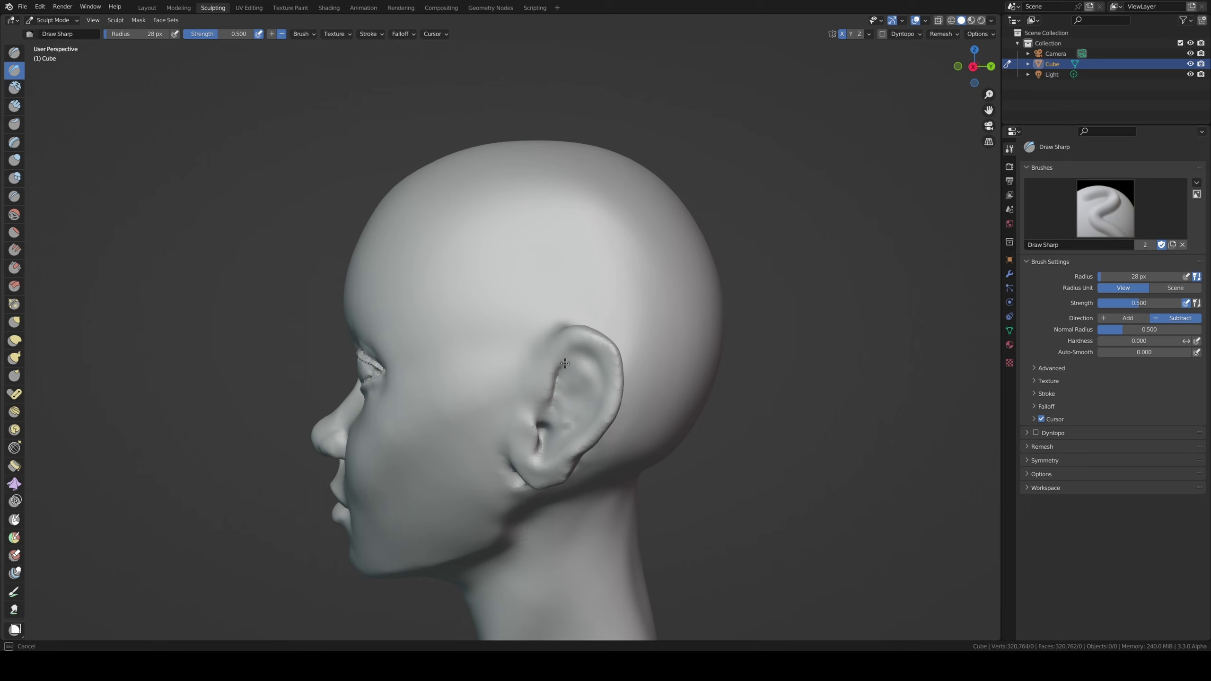
middle_click_drag(564, 363, 580, 438)
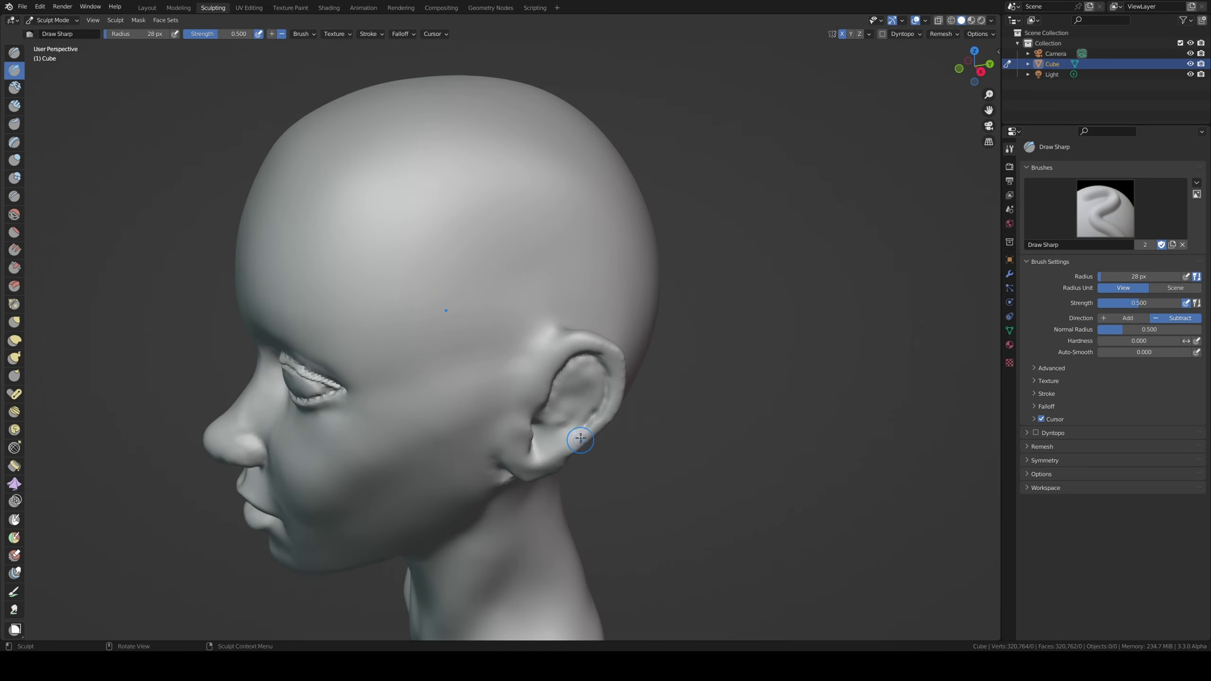
middle_click_drag(564, 388, 562, 421)
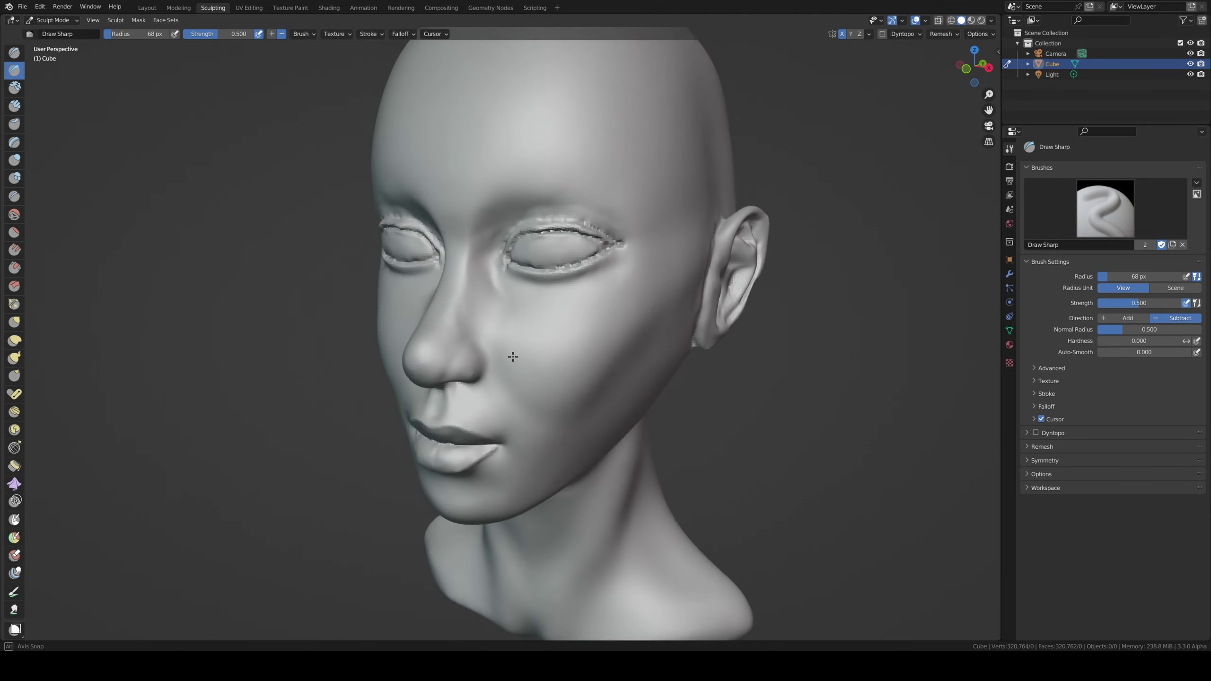
key("r")
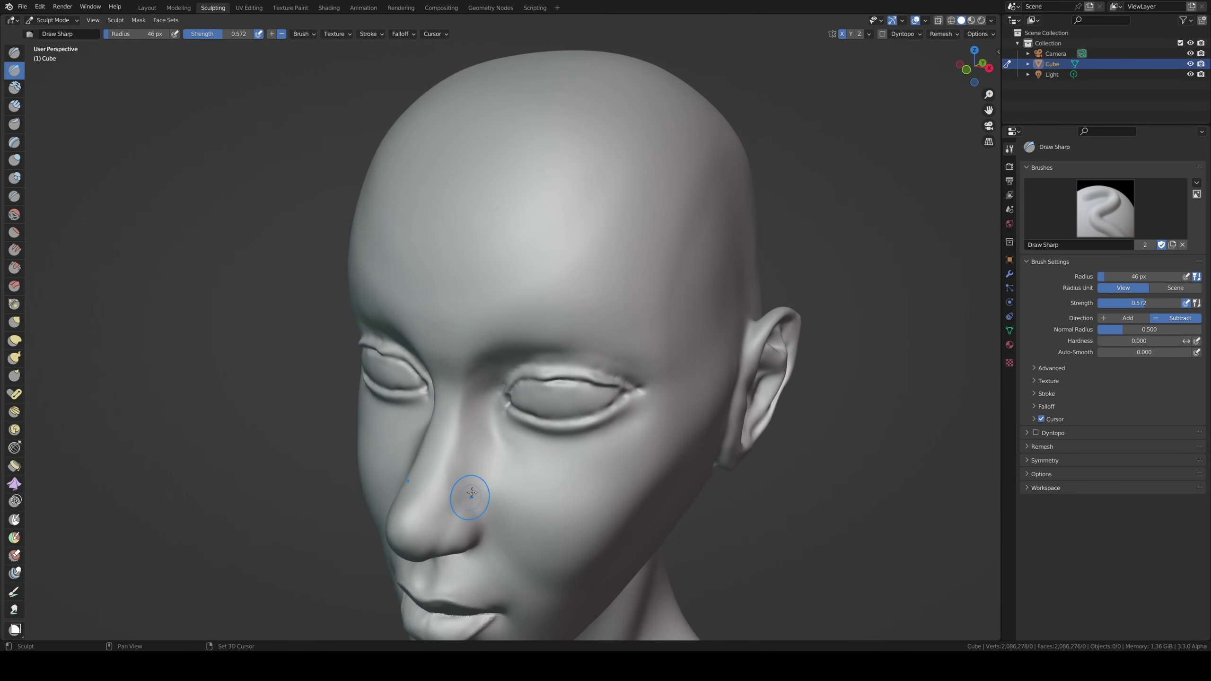
Touch up the lips with Grab, Clay Strips and Pinch from front and right-side views.
middle_click_drag(446, 561, 521, 410)
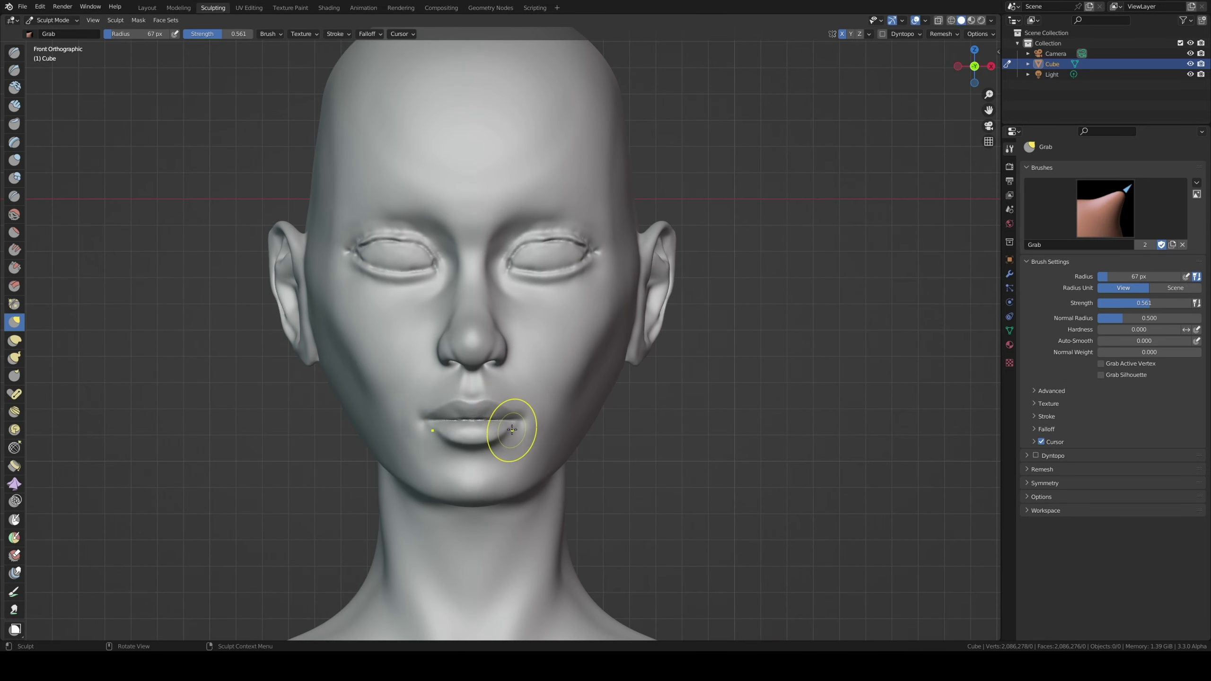
key("KP_3")
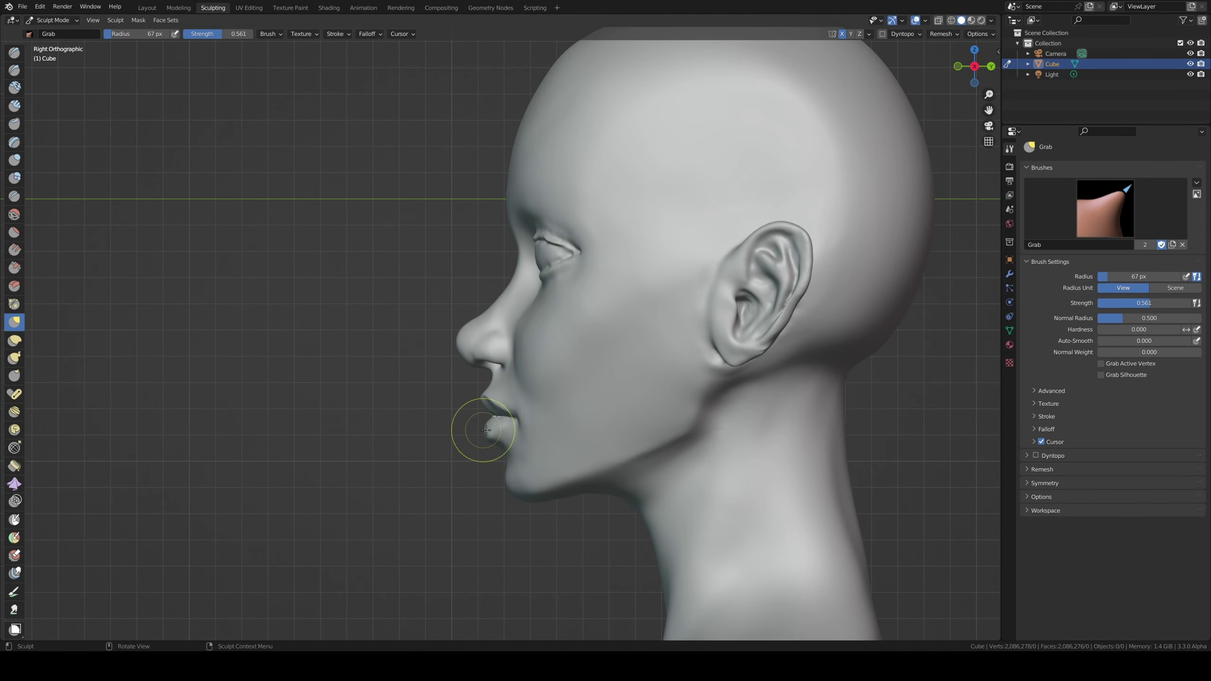
mouse_move(486, 430)
middle_mouse_down()
mouse_move(437, 556)
mouse_move(465, 472)
middle_mouse_up()
key("q")
left_click(460, 465)
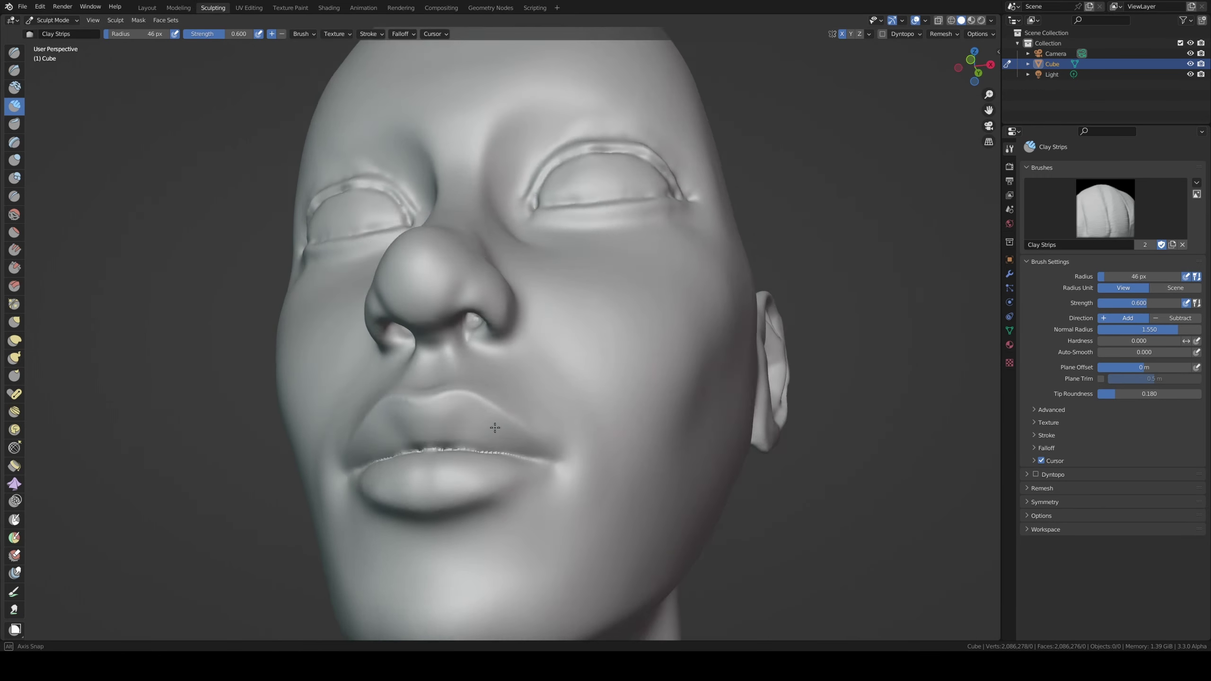
key("KP_3")
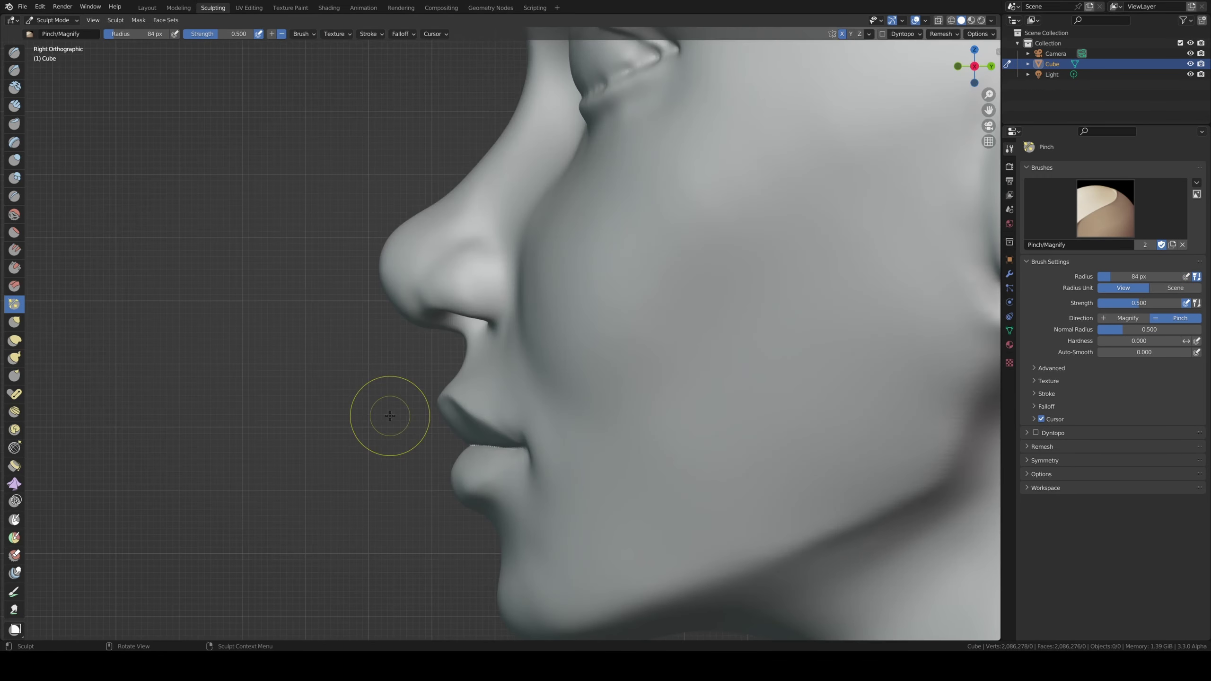
middle_click_drag(541, 468, 505, 422)
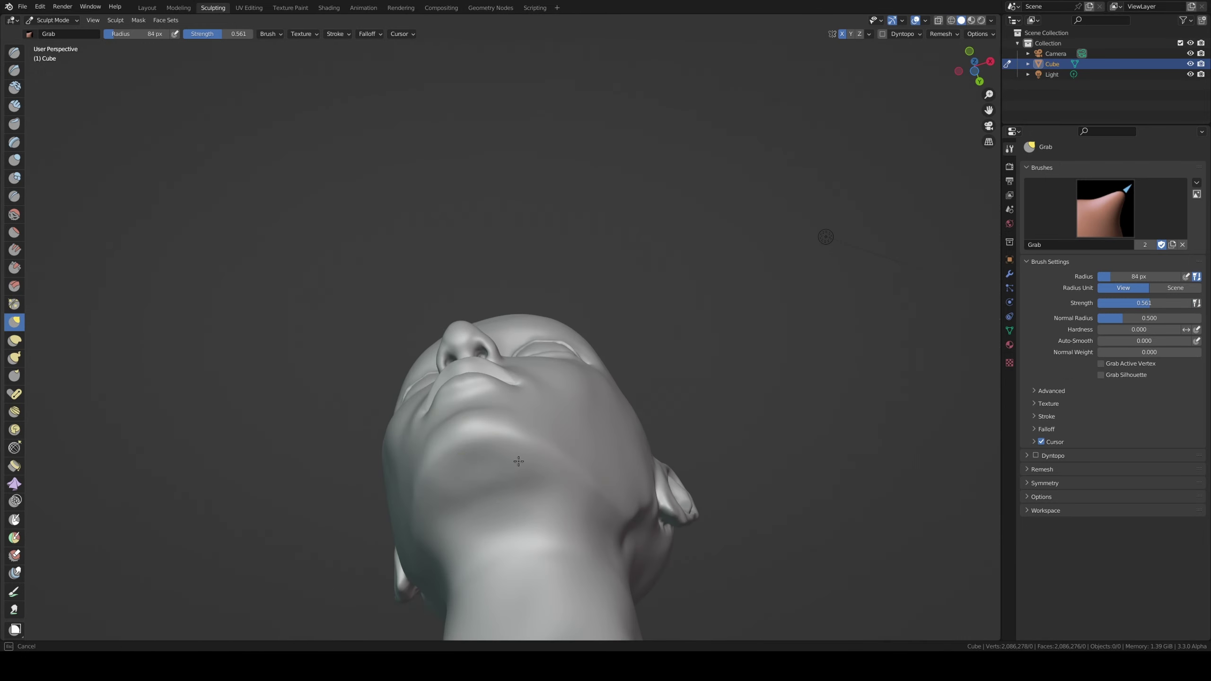
middle_click_drag(621, 500, 569, 485)
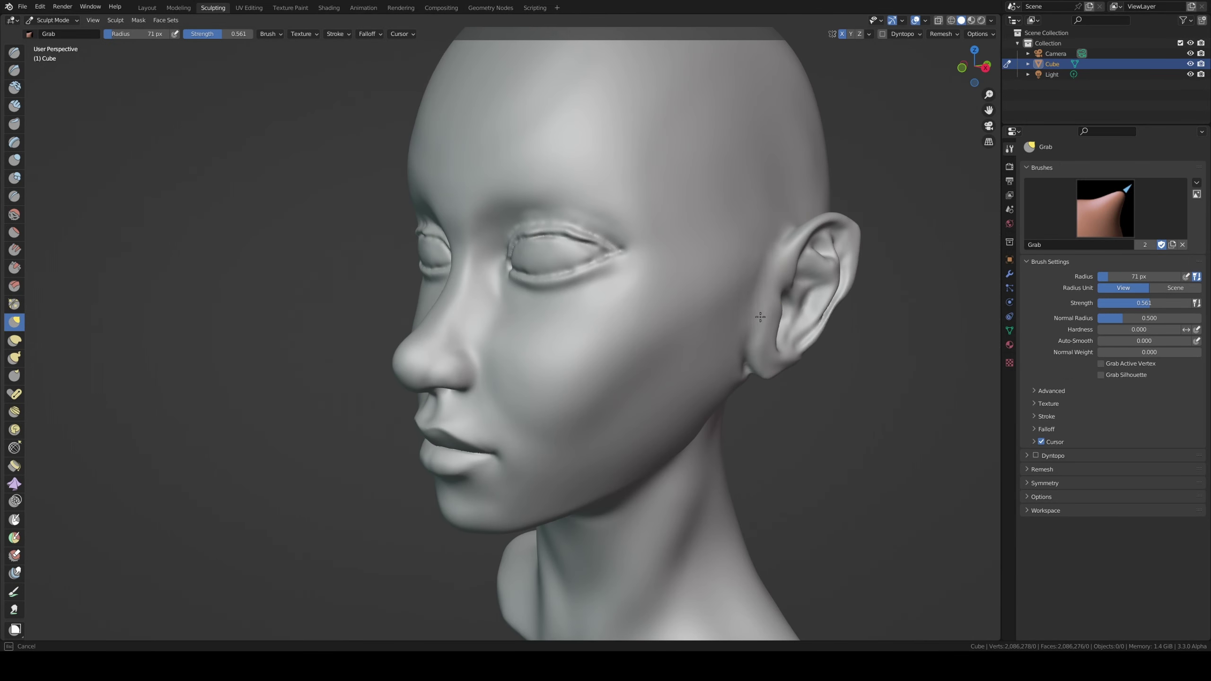
middle_click_drag(760, 317, 22, 116)
mouse_move(653, 259)
middle_mouse_down()
mouse_move(688, 312)
mouse_move(689, 299)
mouse_move(575, 259)
middle_mouse_up()
Pick Clay Strips from Quick Favorites and check the eye from side and front.
key("q")
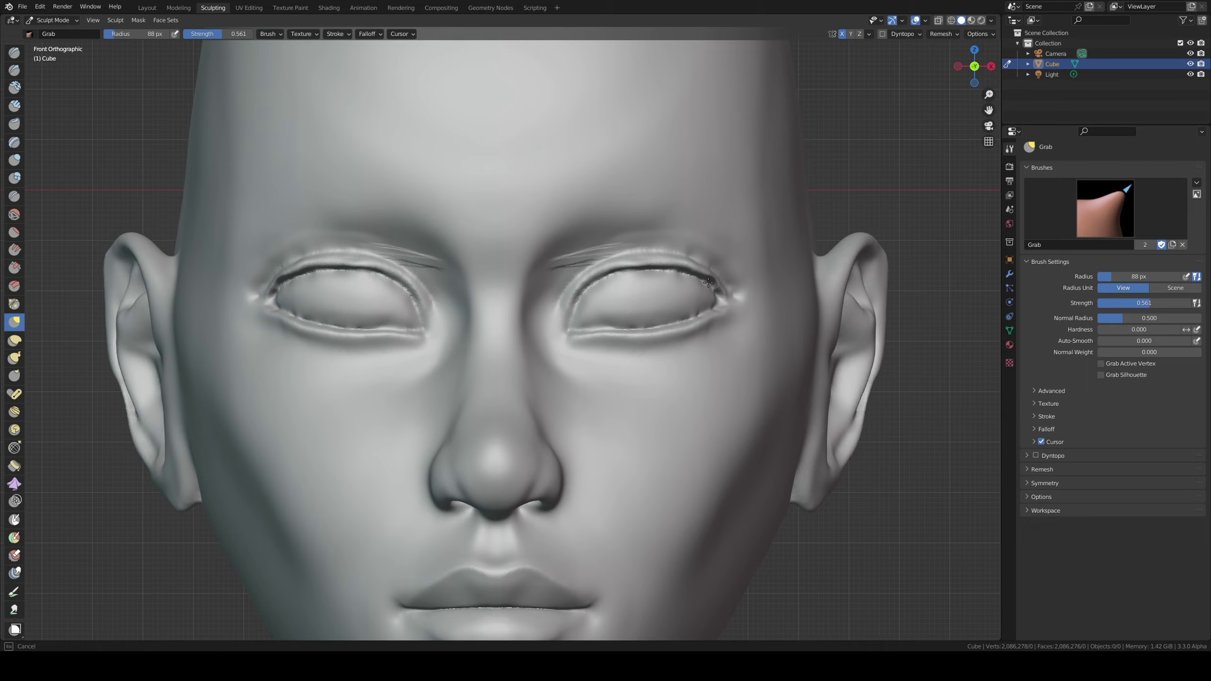
left_click(708, 282)
mouse_move(709, 282)
middle_mouse_down()
mouse_move(670, 261)
mouse_move(748, 279)
mouse_move(730, 270)
mouse_move(725, 184)
mouse_move(670, 281)
mouse_move(770, 230)
mouse_move(605, 272)
mouse_move(604, 251)
mouse_move(658, 174)
middle_mouse_up()
mouse_move(586, 178)
middle_mouse_down()
mouse_move(930, 201)
mouse_move(794, 209)
middle_mouse_up()
mouse_move(565, 180)
middle_mouse_down()
mouse_move(620, 201)
mouse_move(698, 130)
mouse_move(557, 244)
mouse_move(620, 224)
mouse_move(692, 238)
mouse_move(749, 227)
mouse_move(608, 297)
mouse_move(569, 290)
mouse_move(596, 281)
mouse_move(620, 181)
mouse_move(658, 162)
mouse_move(525, 162)
middle_mouse_up()
Build up the brow ridge with clay strokes, resizing the brush between passes.
left_click_drag(524, 162, 680, 154)
scroll(680, 154, "down", 4)
mouse_move(680, 154)
middle_mouse_down()
mouse_move(716, 203)
mouse_move(547, 237)
middle_mouse_up()
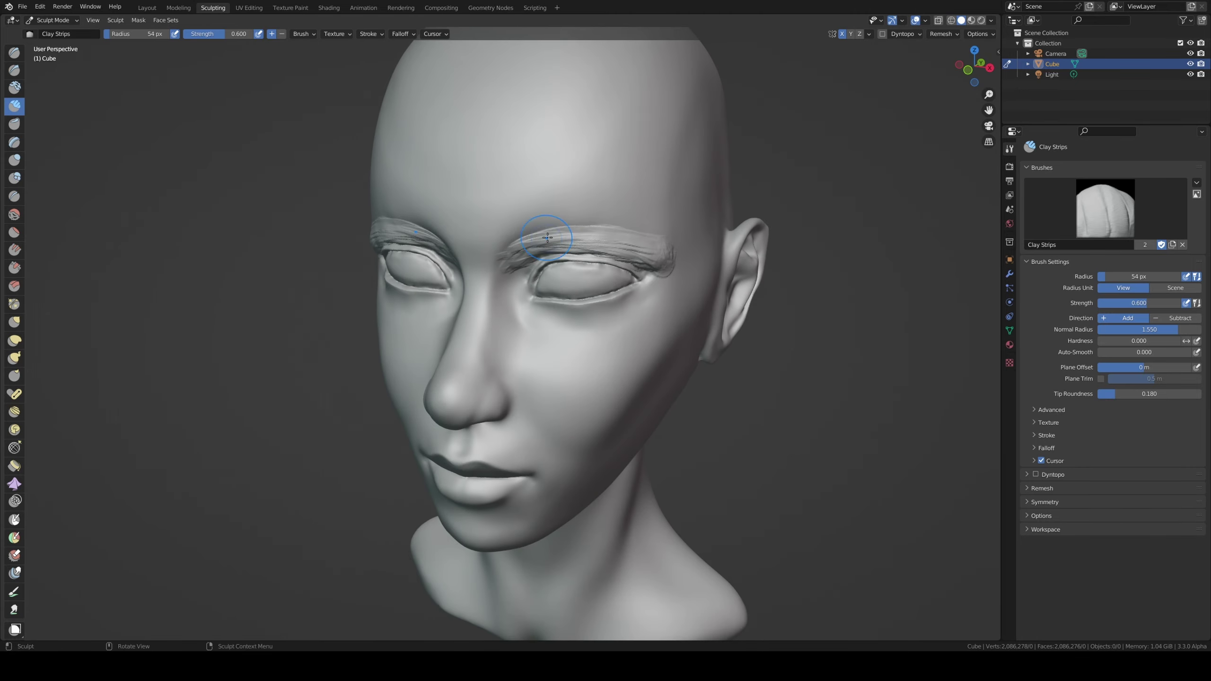
middle_click_drag(644, 256, 641, 216)
left_click_drag(629, 220, 663, 216)
mouse_move(662, 215)
middle_mouse_down()
mouse_move(534, 232)
mouse_move(613, 209)
mouse_move(534, 229)
mouse_move(512, 253)
mouse_move(557, 287)
middle_mouse_up()
scroll(614, 209, "up", 4)
key("f")
scroll(513, 253, "up", 3)
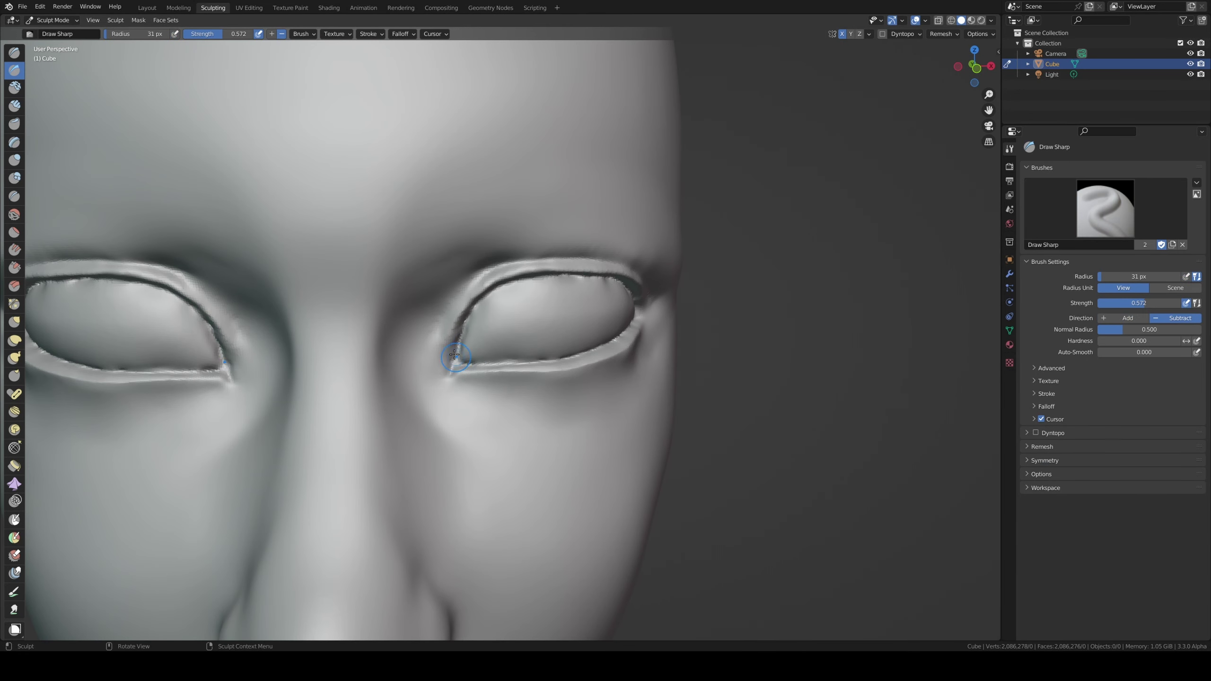
middle_click_drag(455, 356, 432, 339)
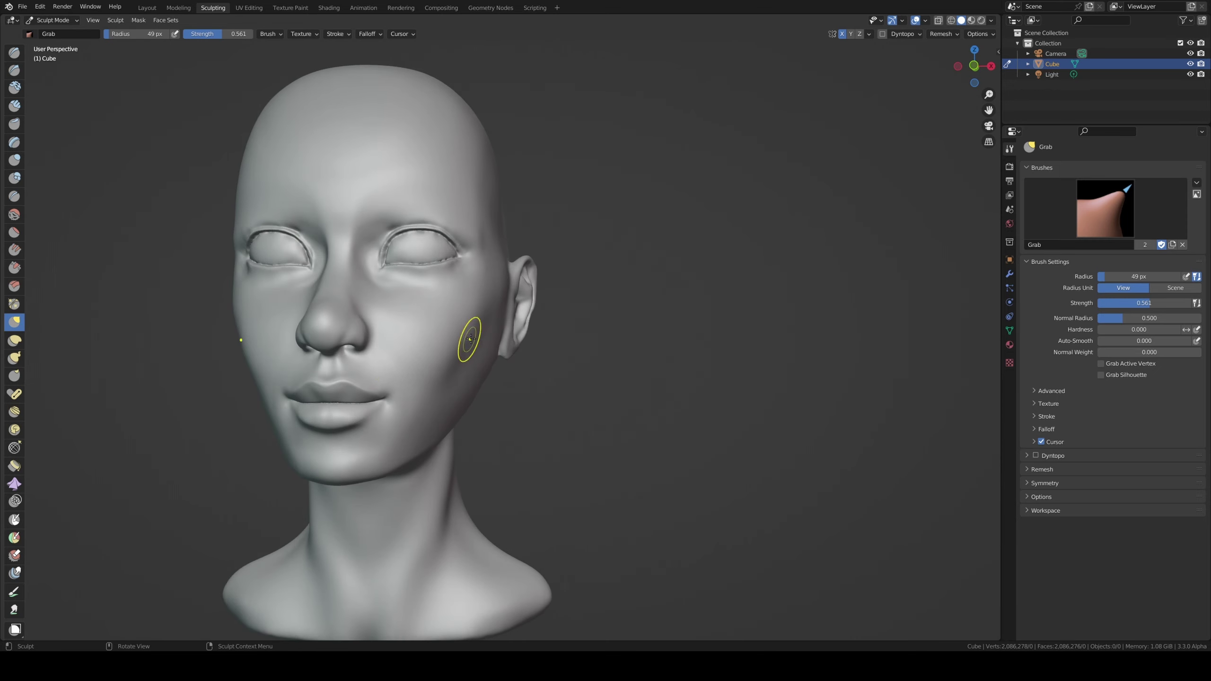
Smooth the face from the front view with a brush enlarged to about 170 px.
middle_click_drag(243, 351, 512, 250)
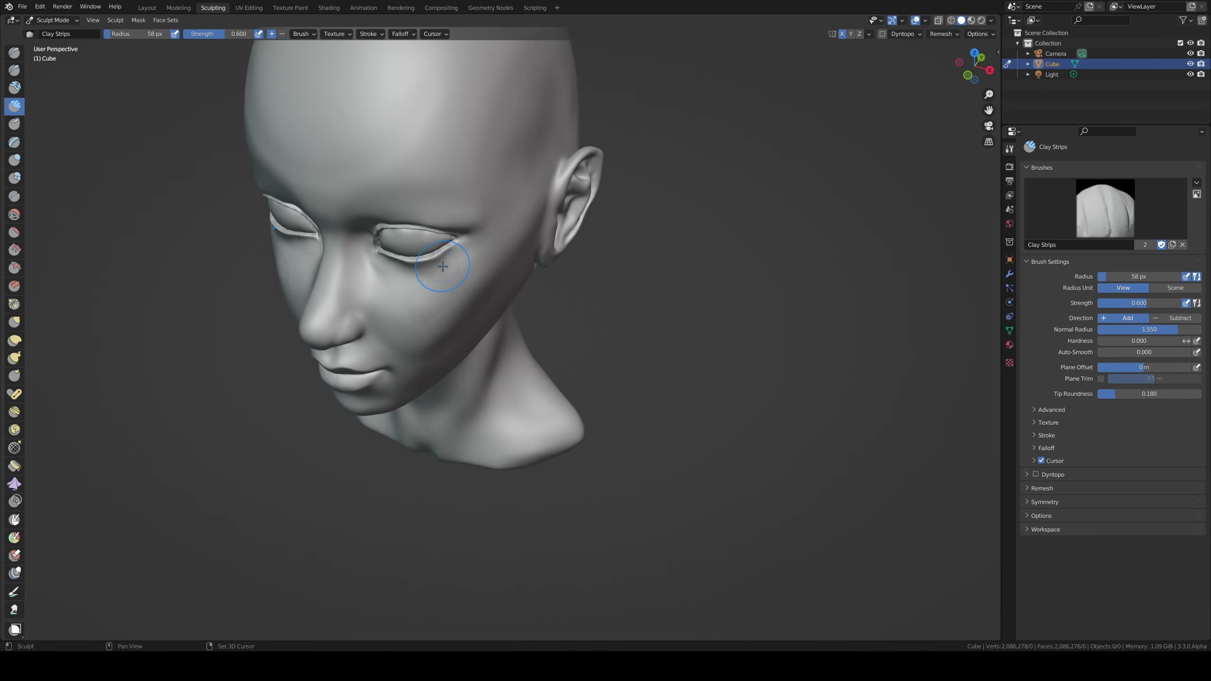
scroll(410, 181, "down", 4)
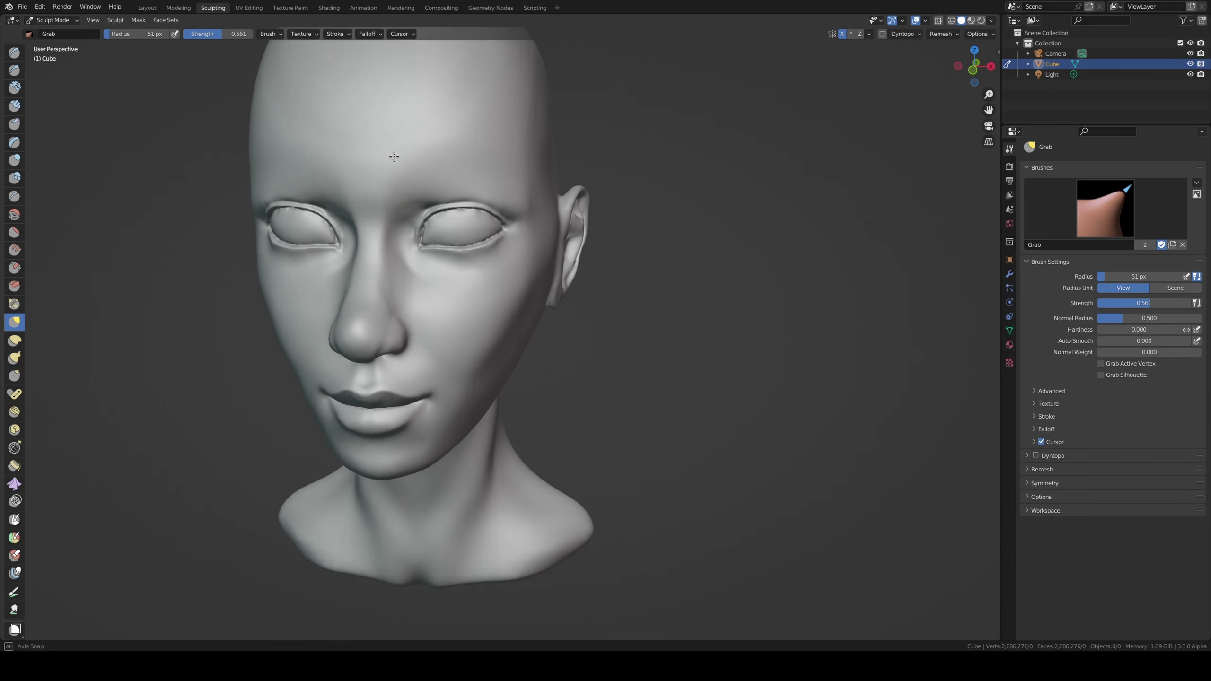
key("KP_1")
key("KP_3")
middle_click_drag(406, 221, 464, 204)
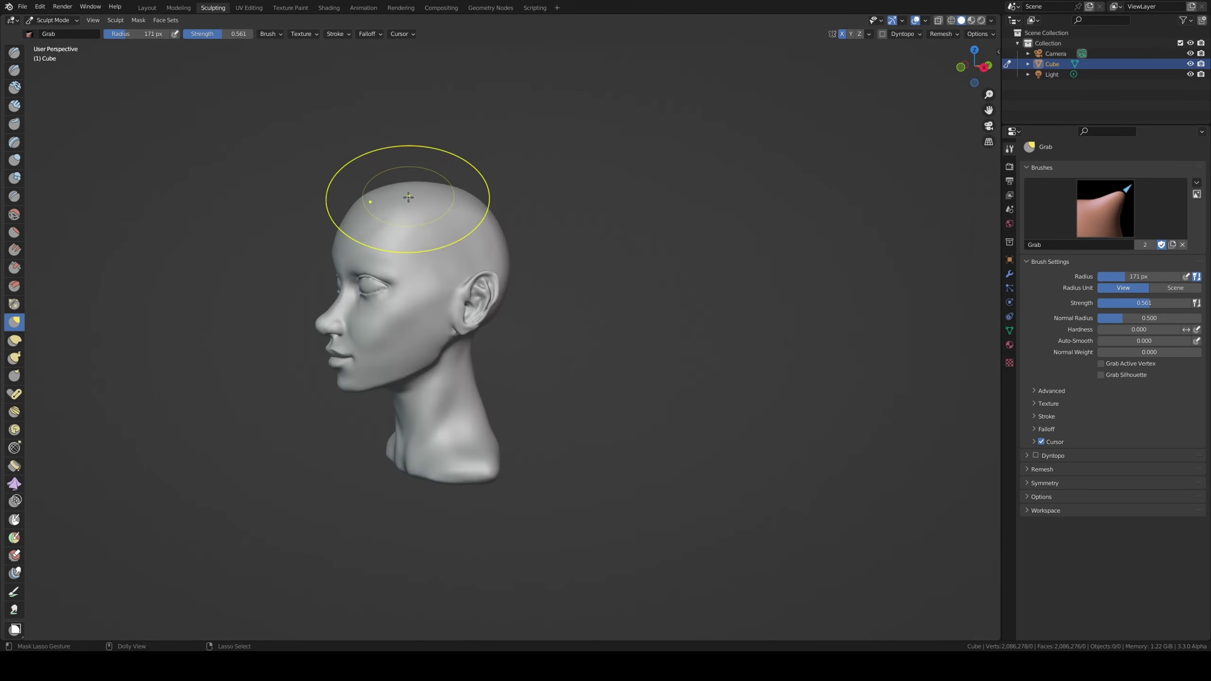
key("shift+s")
scroll(376, 130, "up", 4)
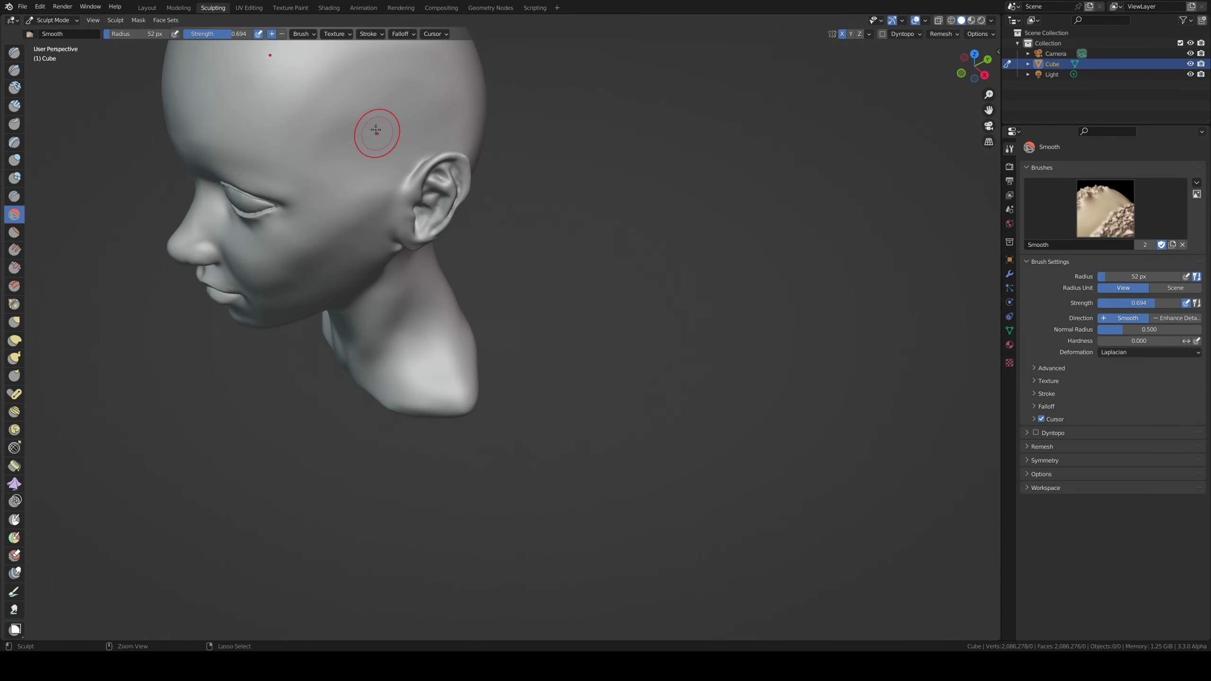
mouse_move(368, 138)
middle_mouse_down()
mouse_move(419, 100)
mouse_move(390, 97)
mouse_move(378, 223)
middle_mouse_up()
key("g")
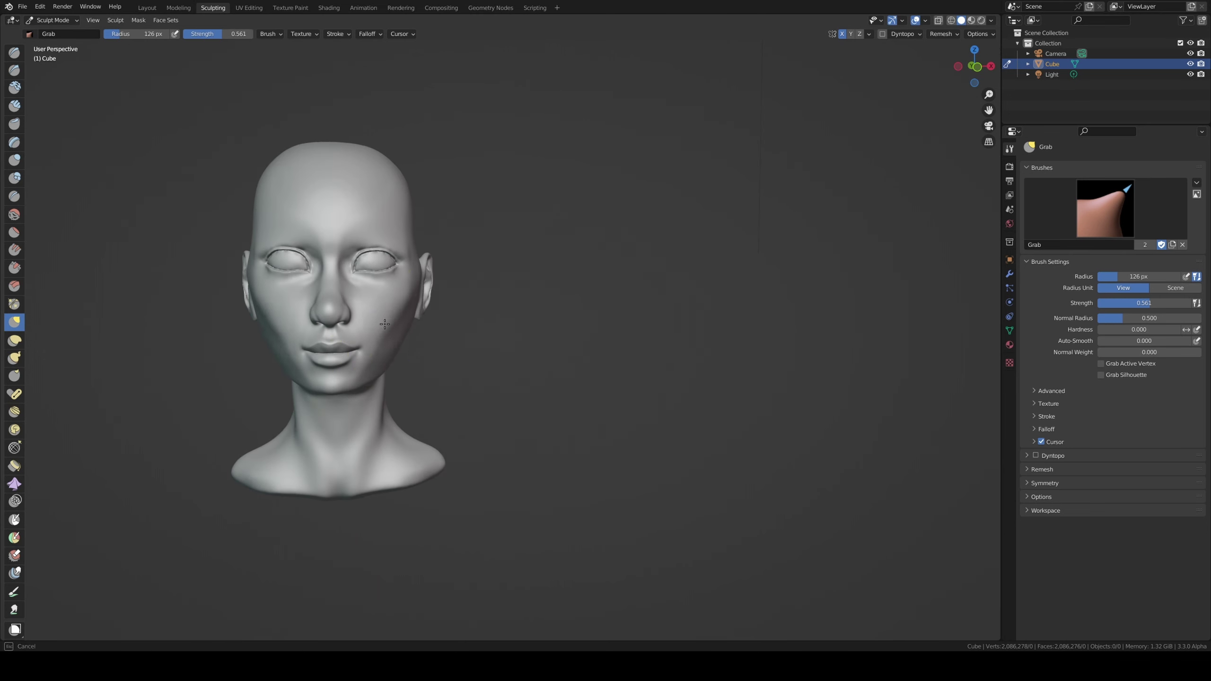
Adjust the left profile with Grab and carve strand-like eyebrows with Draw Sharp.
mouse_move(408, 297)
middle_mouse_down()
mouse_move(283, 257)
mouse_move(284, 281)
mouse_move(351, 270)
mouse_move(257, 297)
mouse_move(400, 371)
mouse_move(362, 315)
mouse_move(267, 305)
mouse_move(334, 320)
mouse_move(323, 326)
middle_mouse_up()
scroll(284, 280, "up", 4)
scroll(360, 314, "up", 3)
scroll(322, 327, "up", 3)
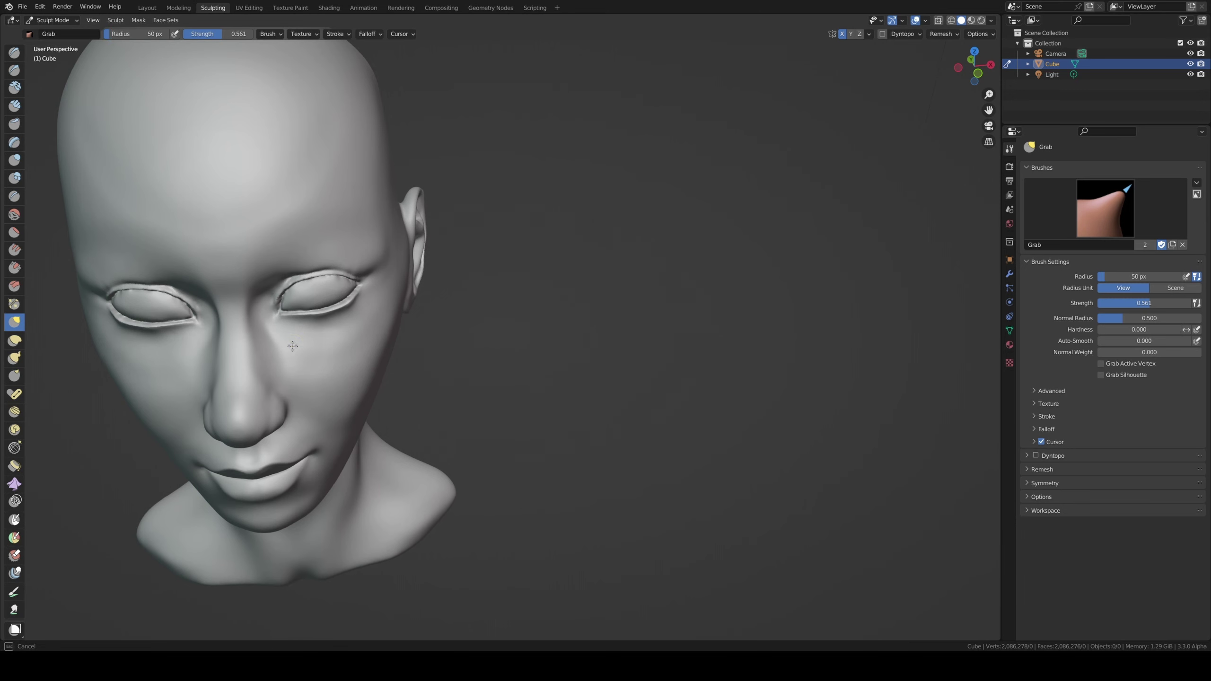
mouse_move(310, 376)
middle_mouse_down()
mouse_move(266, 305)
mouse_move(310, 284)
mouse_move(251, 186)
mouse_move(310, 216)
mouse_move(361, 213)
middle_mouse_up()
left_click(257, 315)
key("KP_1")
key("KP_1")
key("m")
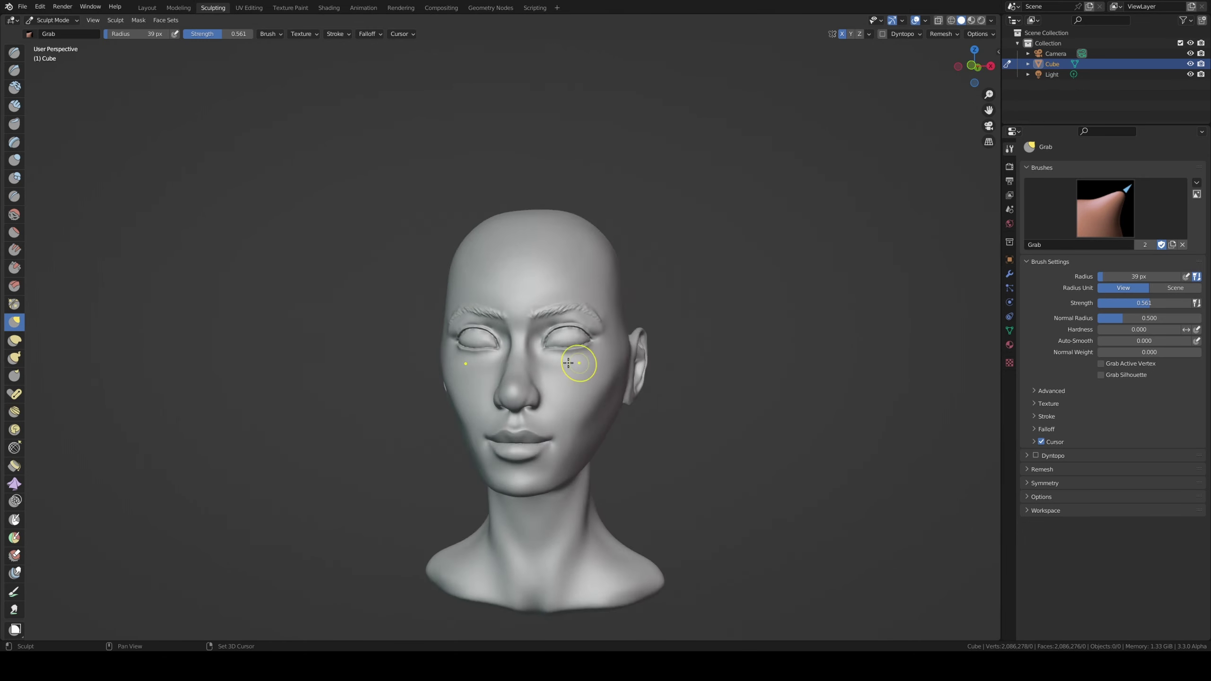
Inspect the head shape from several angles and return to the Grab brush.
mouse_move(646, 317)
middle_mouse_down()
mouse_move(581, 413)
mouse_move(622, 478)
middle_mouse_up()
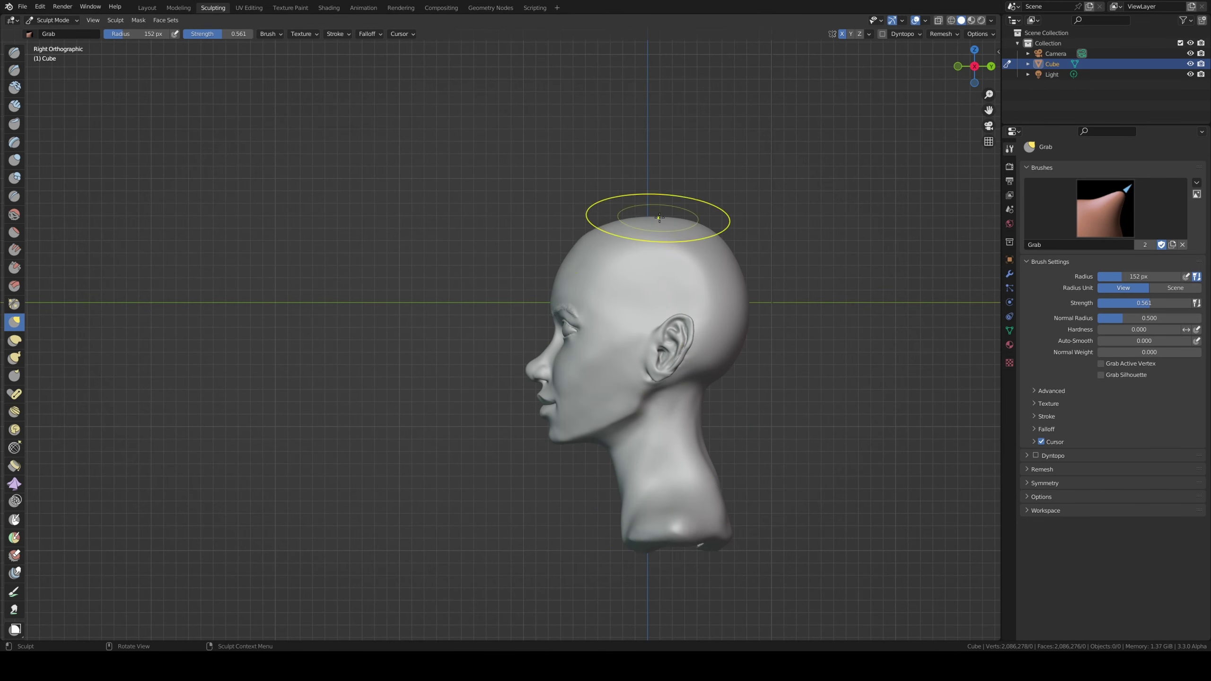
scroll(670, 325, "up", 3)
mouse_move(671, 324)
middle_mouse_down()
mouse_move(698, 327)
mouse_move(572, 334)
mouse_move(567, 370)
mouse_move(522, 360)
mouse_move(562, 406)
mouse_move(643, 371)
mouse_move(627, 392)
mouse_move(606, 345)
mouse_move(578, 344)
middle_mouse_up()
scroll(557, 336, "down", 3)
scroll(578, 343, "up", 3)
mouse_move(574, 402)
middle_mouse_down()
mouse_move(614, 448)
mouse_move(656, 558)
middle_mouse_up()
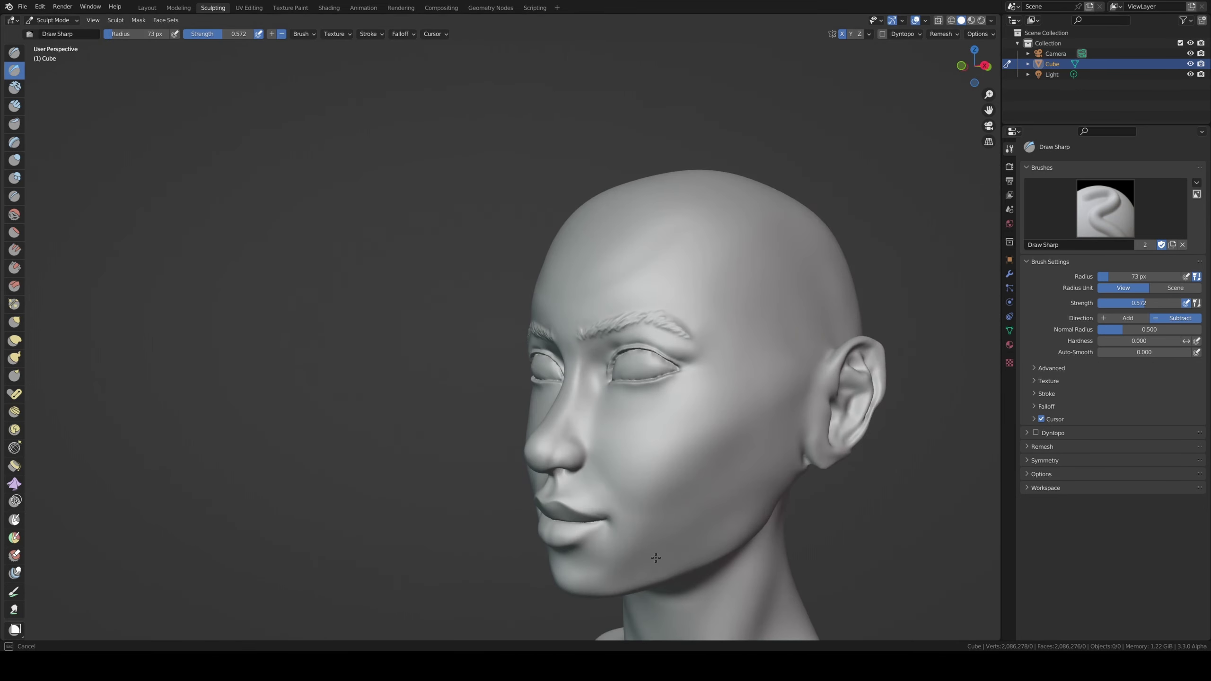
key("g")
mouse_move(717, 506)
middle_mouse_down()
mouse_move(662, 433)
mouse_move(676, 376)
mouse_move(664, 389)
mouse_move(620, 392)
mouse_move(577, 460)
mouse_move(652, 338)
middle_mouse_up()
Reshape the cheeks and skull with Grab at about 121 px, then a larger radius.
key("x")
key("g")
key("f")
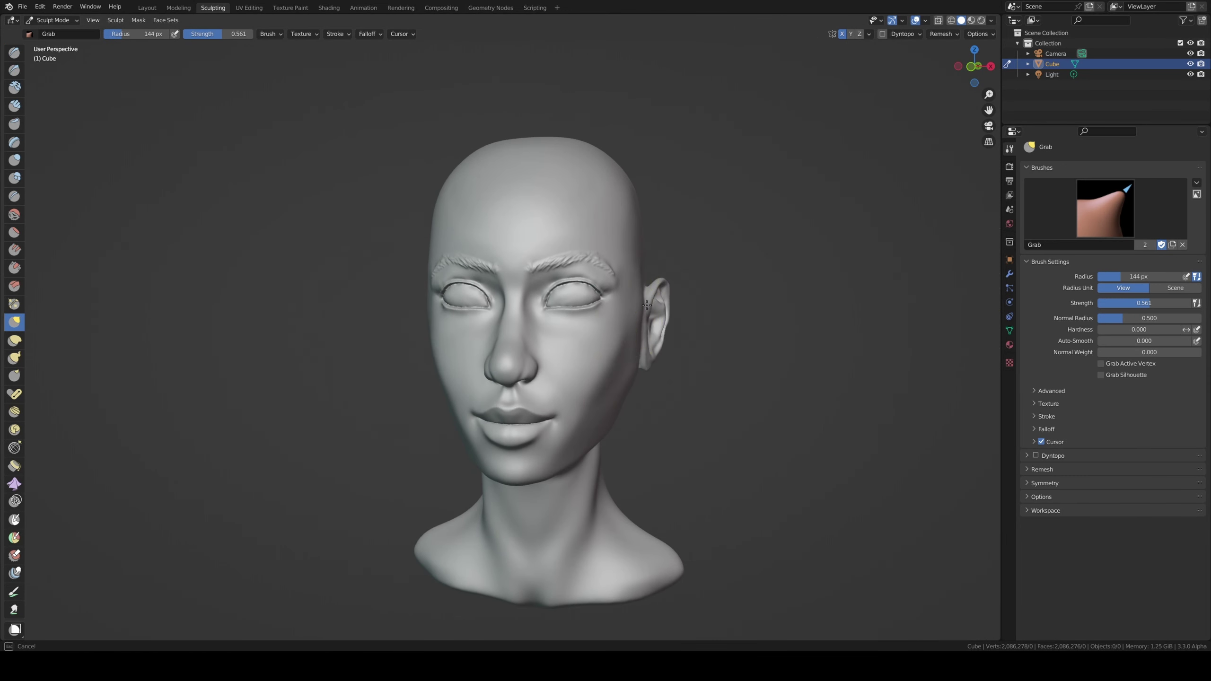
middle_click_drag(648, 284, 550, 213)
mouse_move(719, 335)
middle_mouse_down()
mouse_move(536, 467)
mouse_move(525, 382)
mouse_move(498, 367)
middle_mouse_up()
key("f")
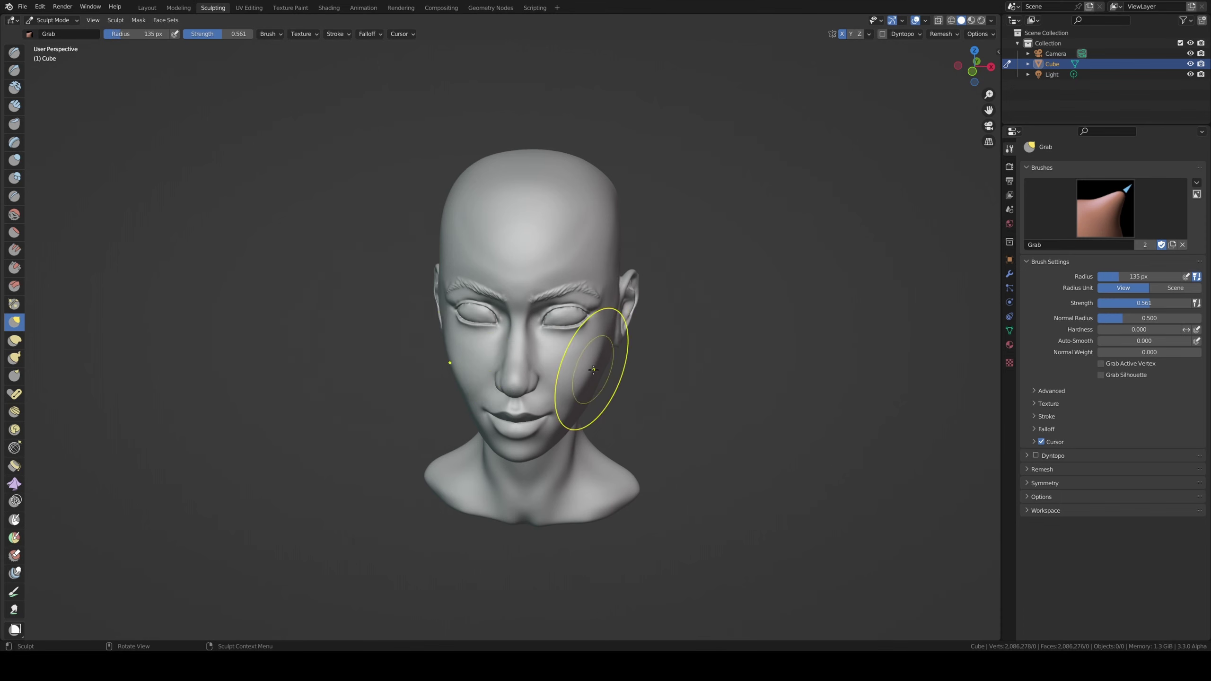
scroll(582, 393, "up", 5)
mouse_move(582, 392)
middle_mouse_down()
mouse_move(381, 410)
mouse_move(468, 430)
mouse_move(405, 424)
mouse_move(438, 419)
middle_mouse_up()
Build up the ears with Clay Strips and refine them with Grab.
key("c")
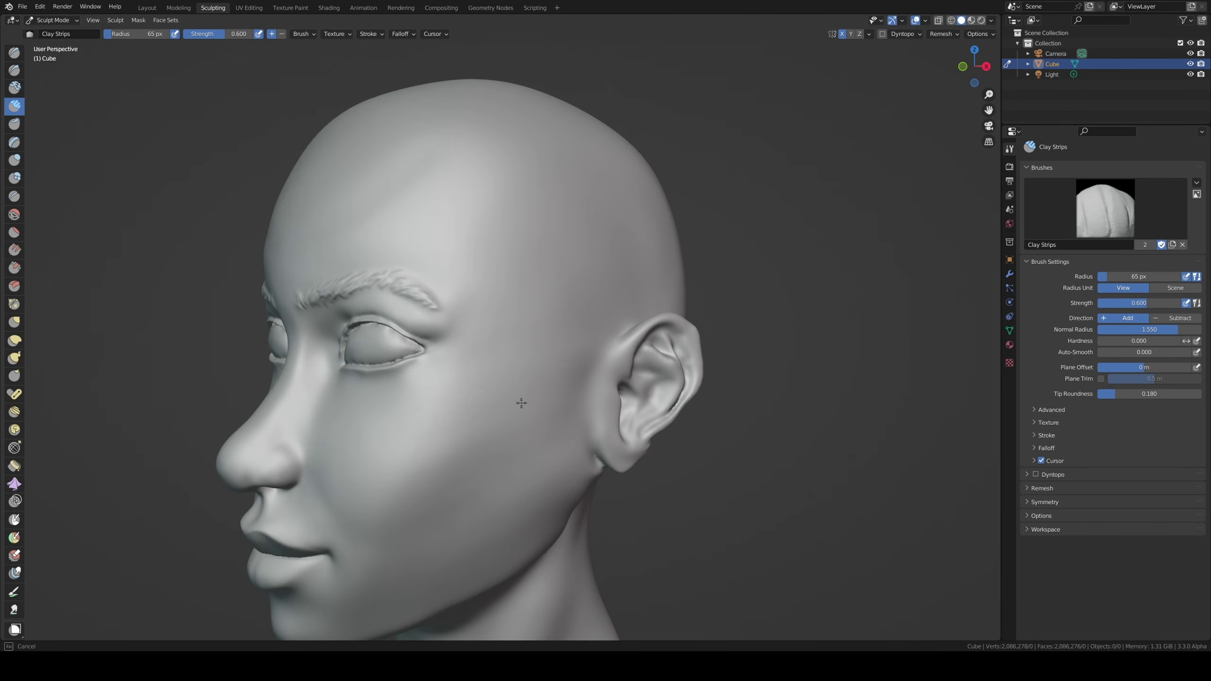
scroll(521, 403, "down", 3)
middle_click_drag(522, 403, 515, 294)
key("g")
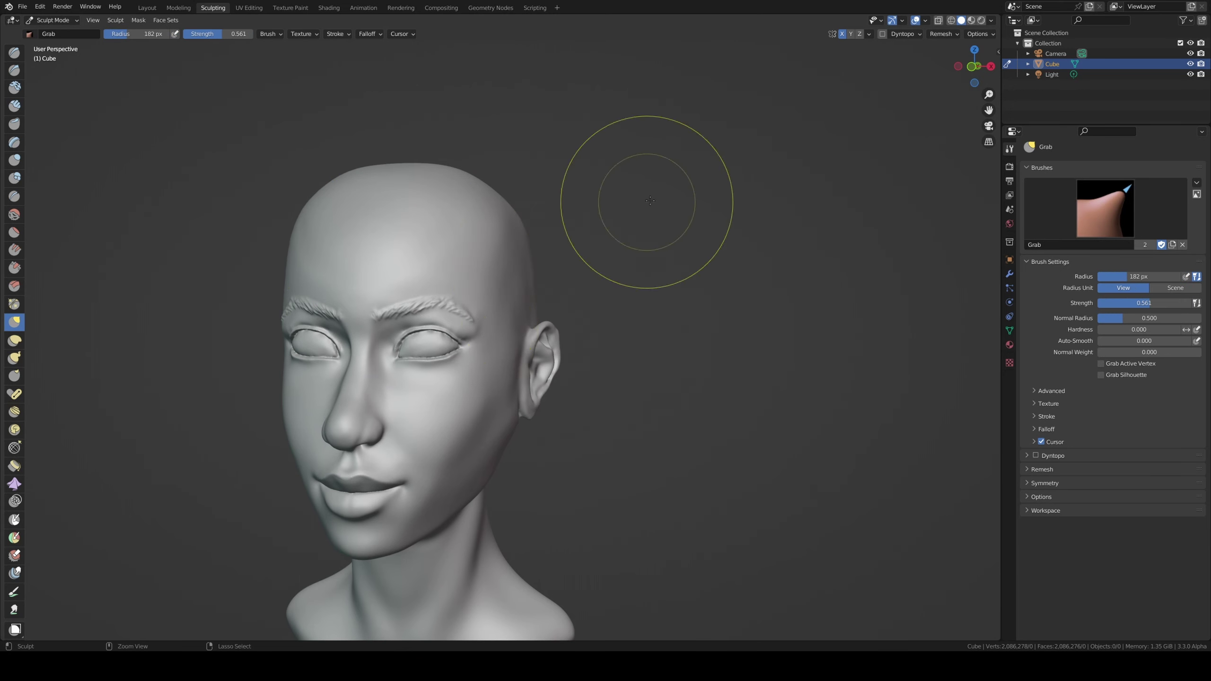
scroll(473, 379, "down", 4)
key("n")
mouse_move(473, 379)
middle_mouse_down()
mouse_move(554, 379)
mouse_move(545, 423)
mouse_move(525, 410)
mouse_move(558, 405)
mouse_move(534, 384)
mouse_move(516, 404)
middle_mouse_up()
scroll(544, 423, "up", 3)
Check the finished head from straight side and front views.
middle_click_drag(504, 268, 587, 296)
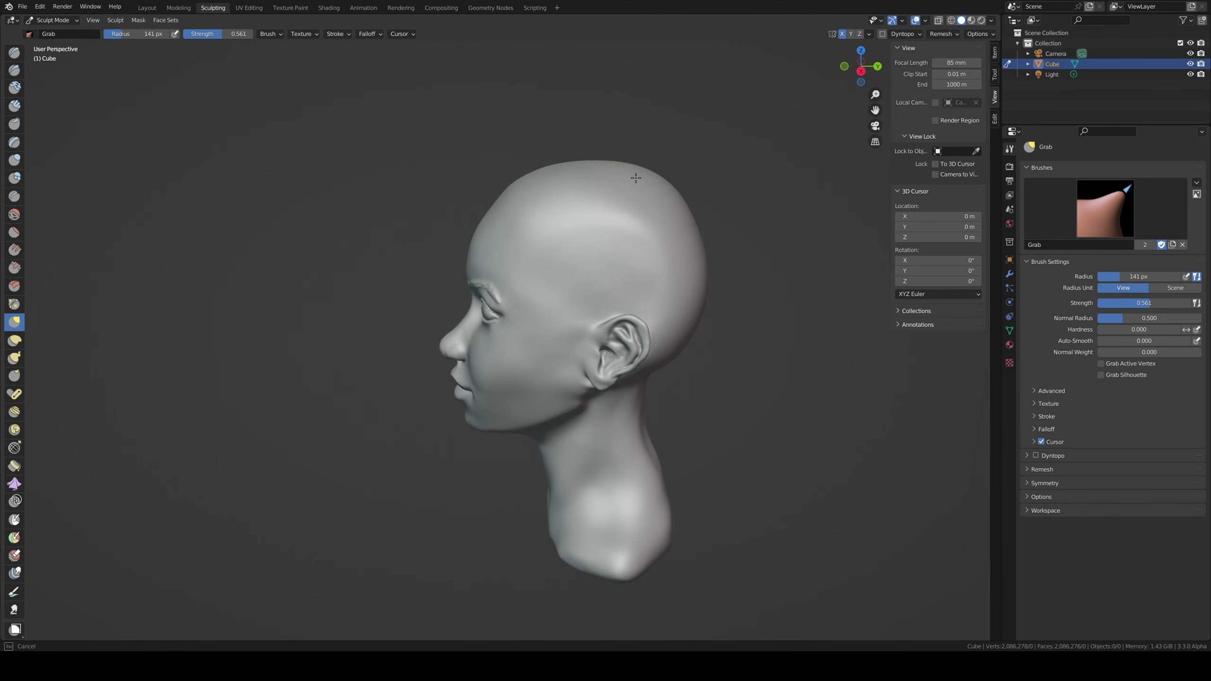
scroll(689, 393, "up", 5)
key("KP_3")
key("KP_1")
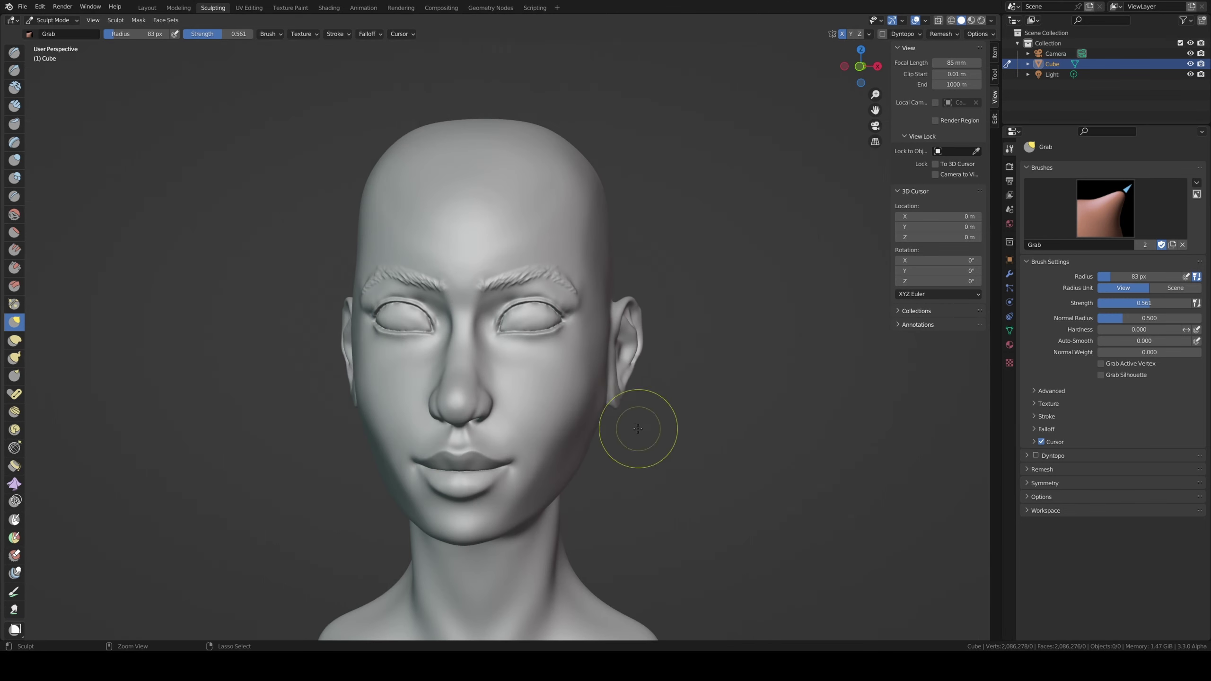
scroll(419, 351, "down", 3)
mouse_move(534, 495)
middle_mouse_down()
mouse_move(486, 470)
mouse_move(500, 351)
mouse_move(553, 265)
mouse_move(524, 285)
middle_mouse_up()
In Layout, look through the camera with Camera to View and frame the face.
left_click(147, 8)
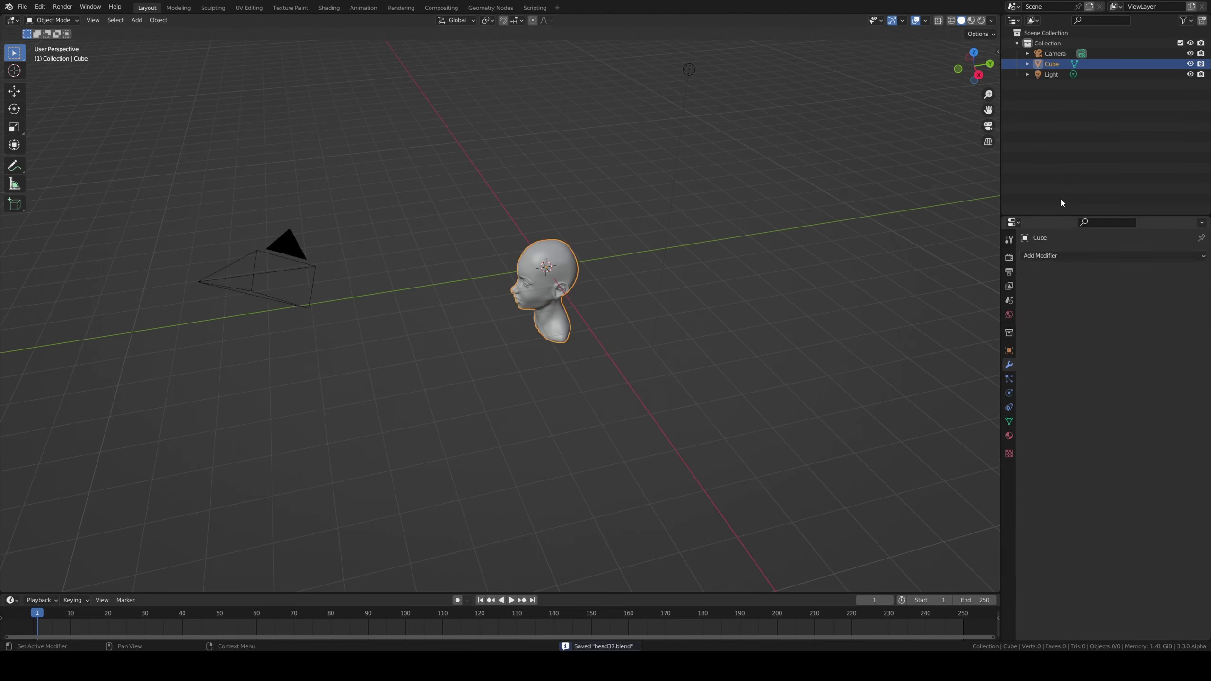
left_click(1055, 53)
key("KP_0")
key("n")
left_click(934, 174)
middle_click_drag(477, 334, 539, 353)
Give the viewport a custom light blue background colour.
left_click(991, 20)
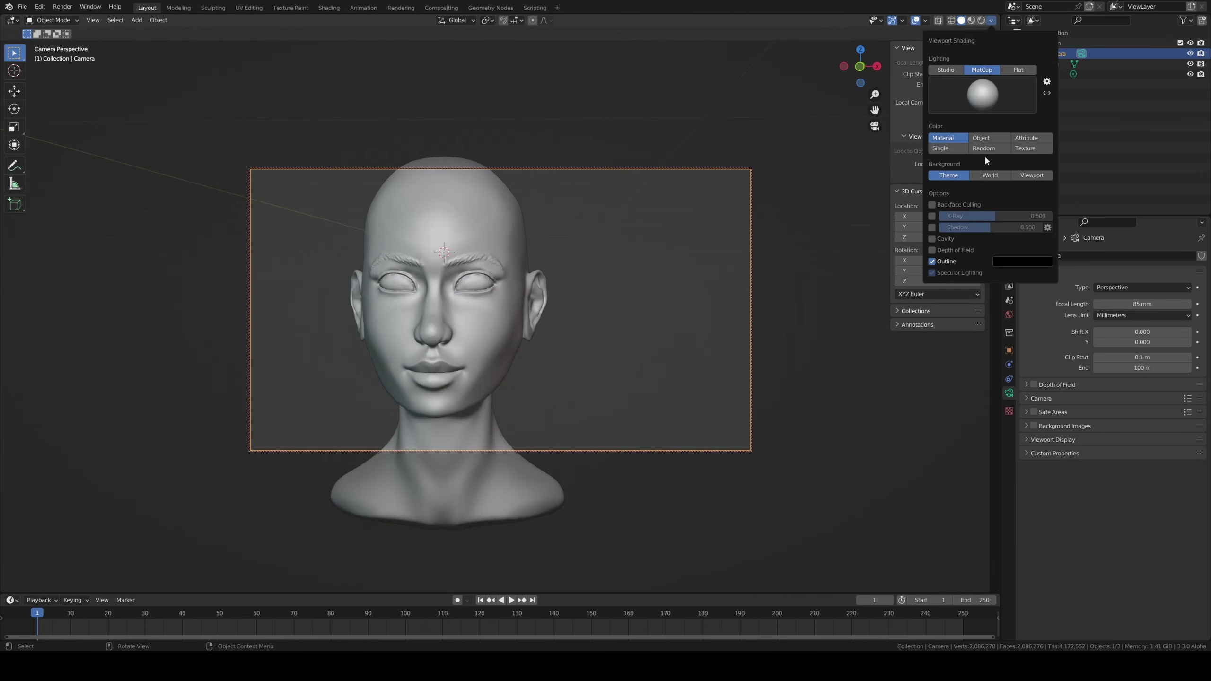
left_click(984, 155)
left_click(953, 166)
left_click(976, 74)
Rotate the head slightly sideways.
left_click(448, 341)
key("r")
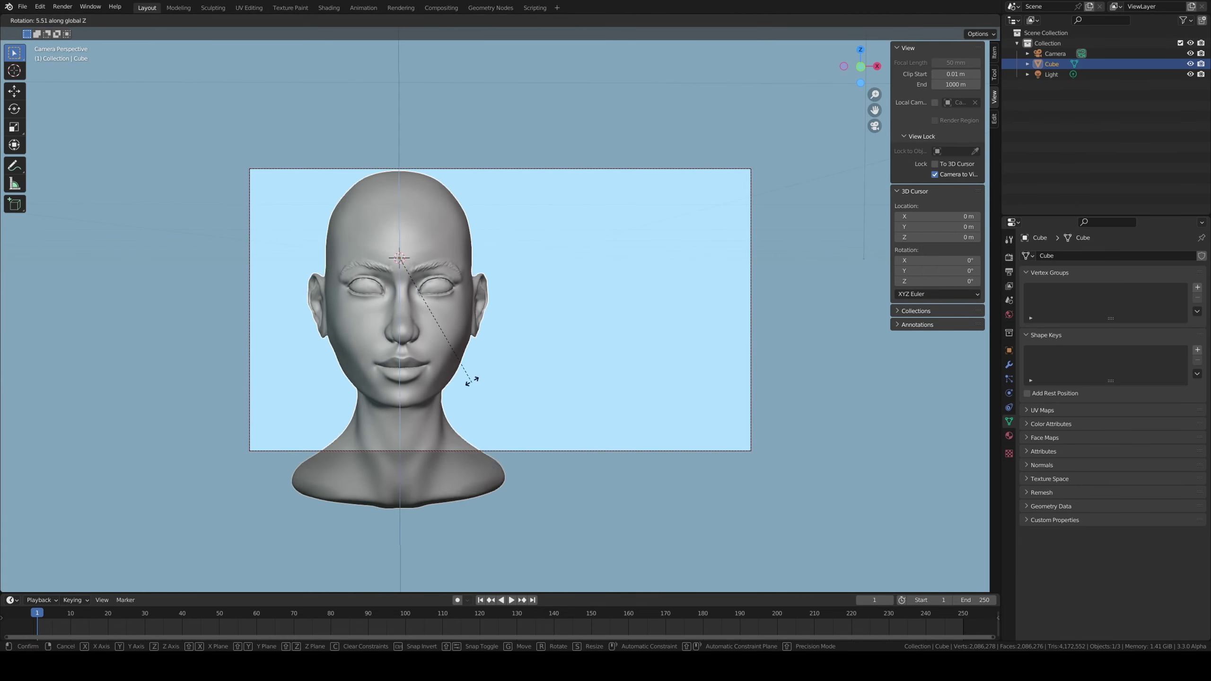
left_click(453, 307)
Return to Sculpt Mode and resize the brush in front and side views.
left_click(213, 7)
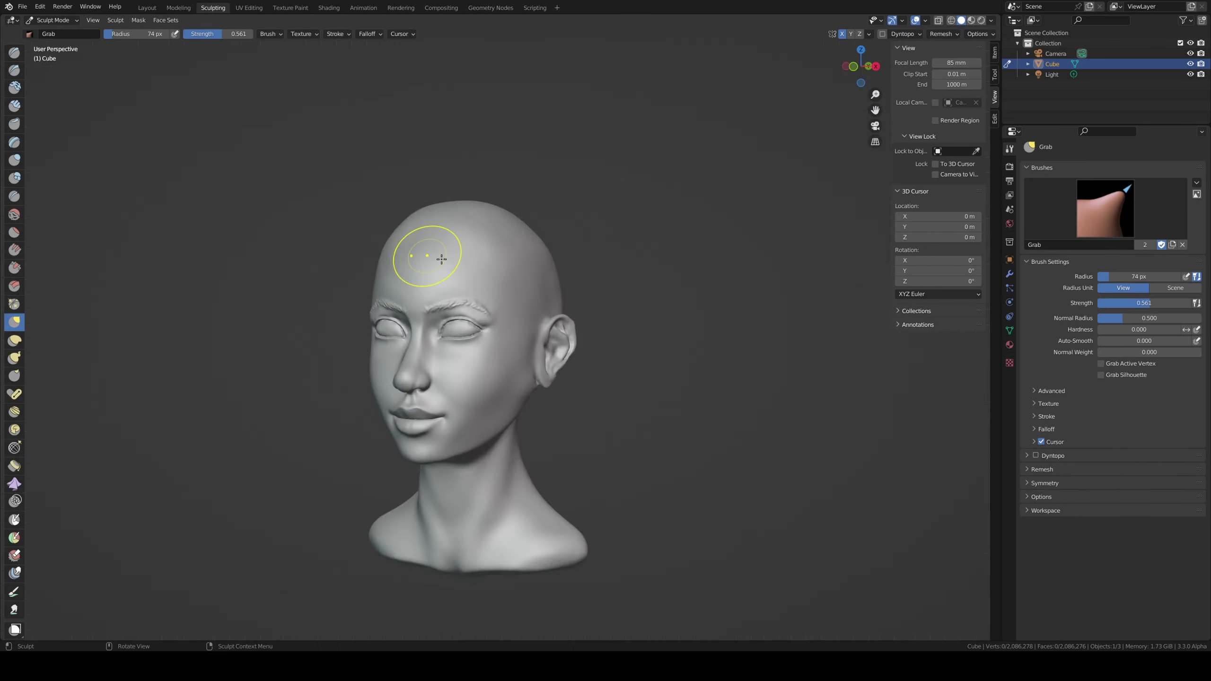
middle_click_drag(477, 362, 548, 372)
key("KP_1")
key("f")
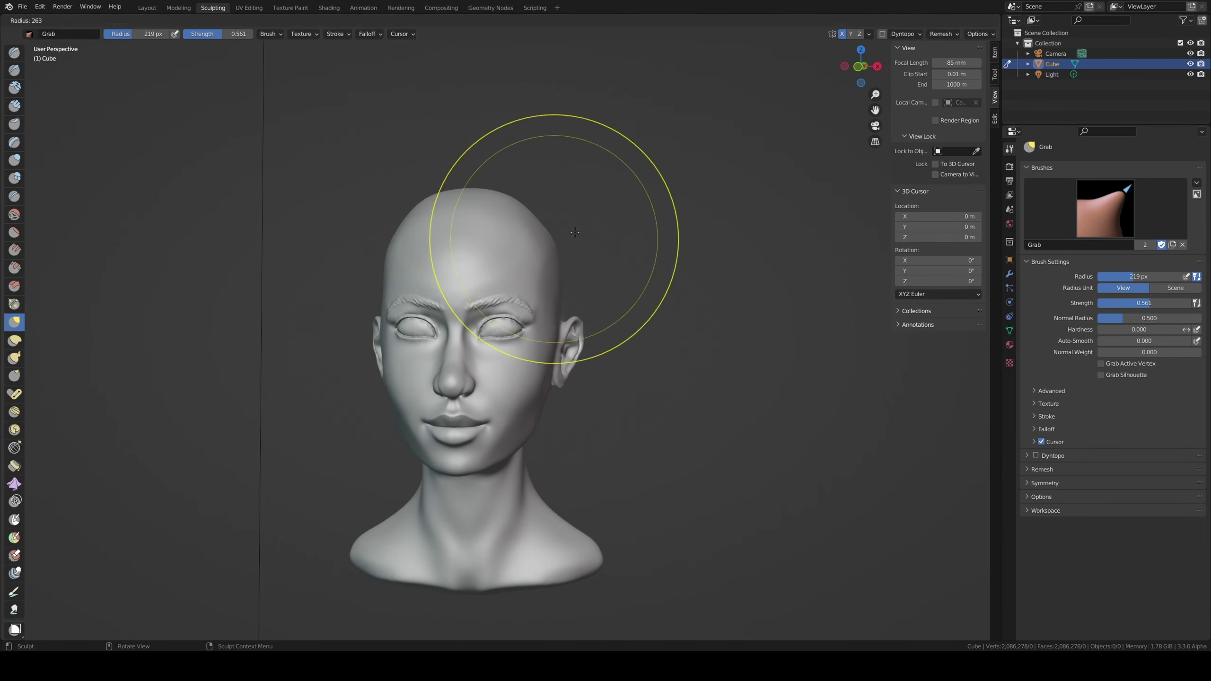
left_click(448, 258)
key("KP_3")
key("f")
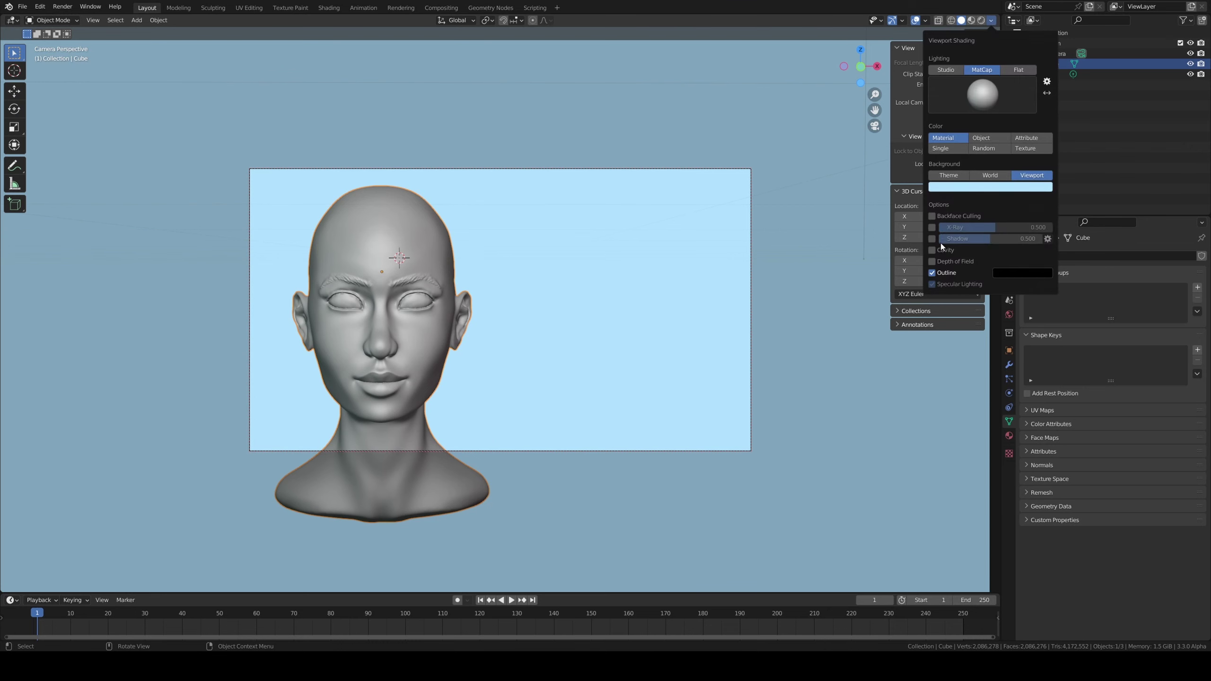
Place a full-size duplicate of the head on the right, turned to a three-quarter view.
key("shift+d")
left_click(668, 309)
key("r")
left_click(710, 294)
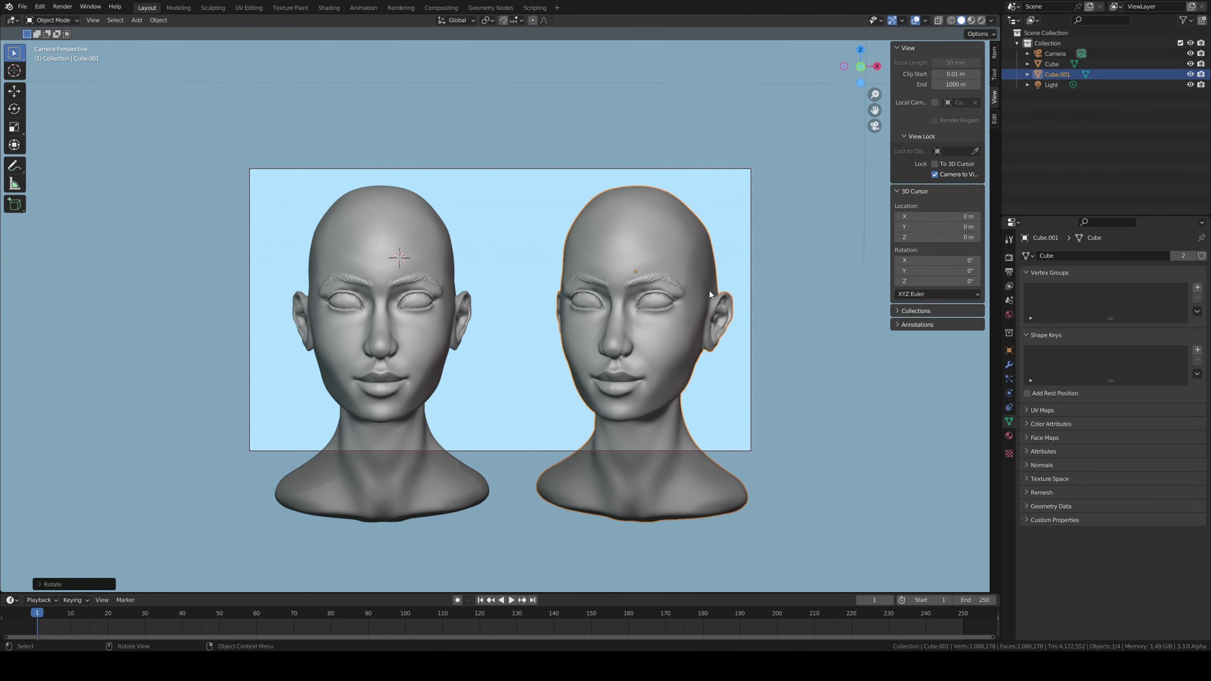
left_click(934, 174)
key("Home")
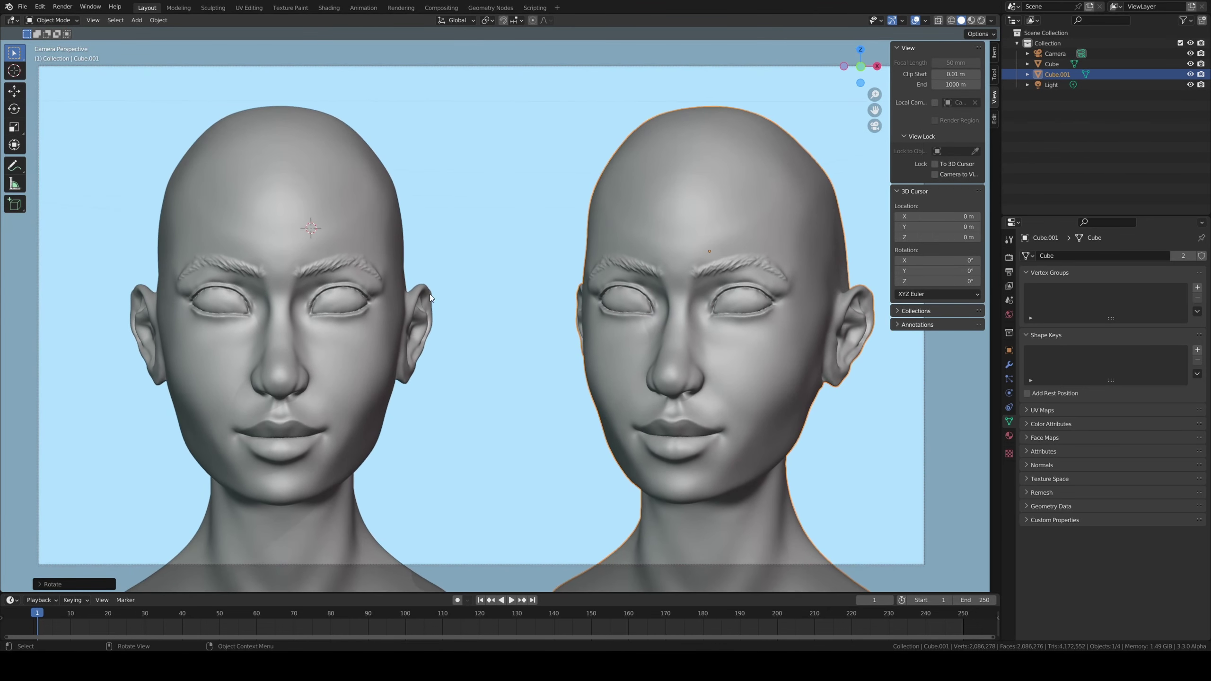
key("r")
left_click(697, 253)
Add a small linked copy of the head between the two heads, moved and rotated.
key("alt+d")
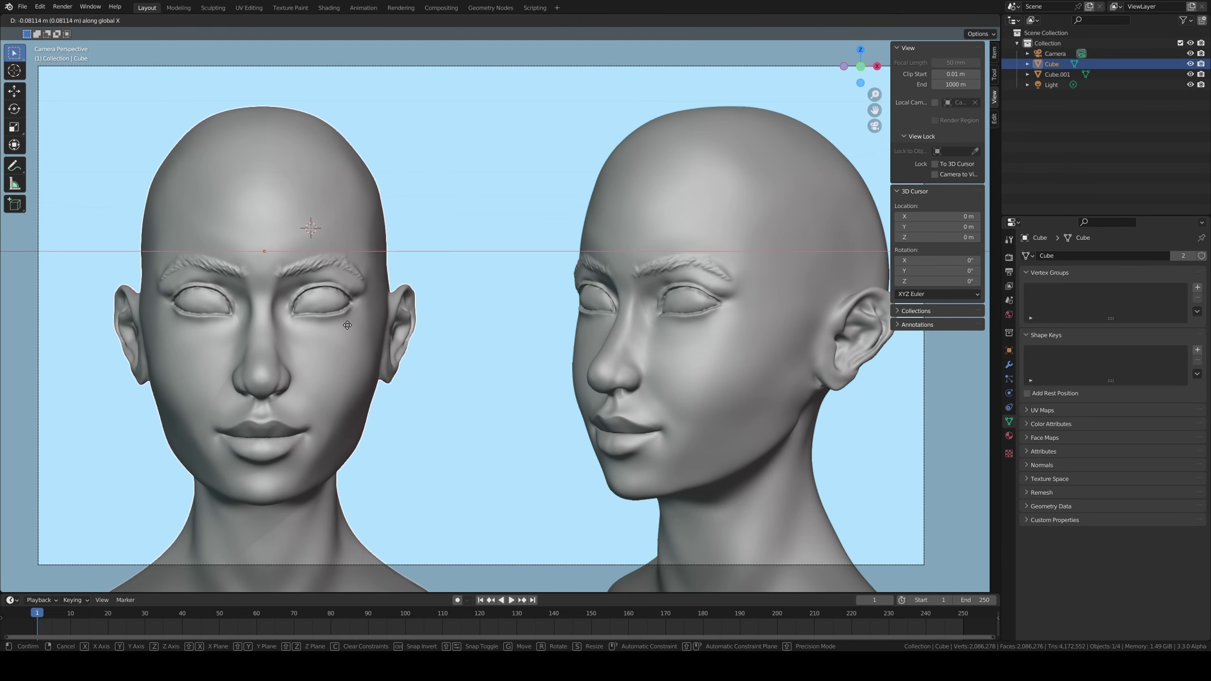
key("s")
left_click(540, 273)
key("g")
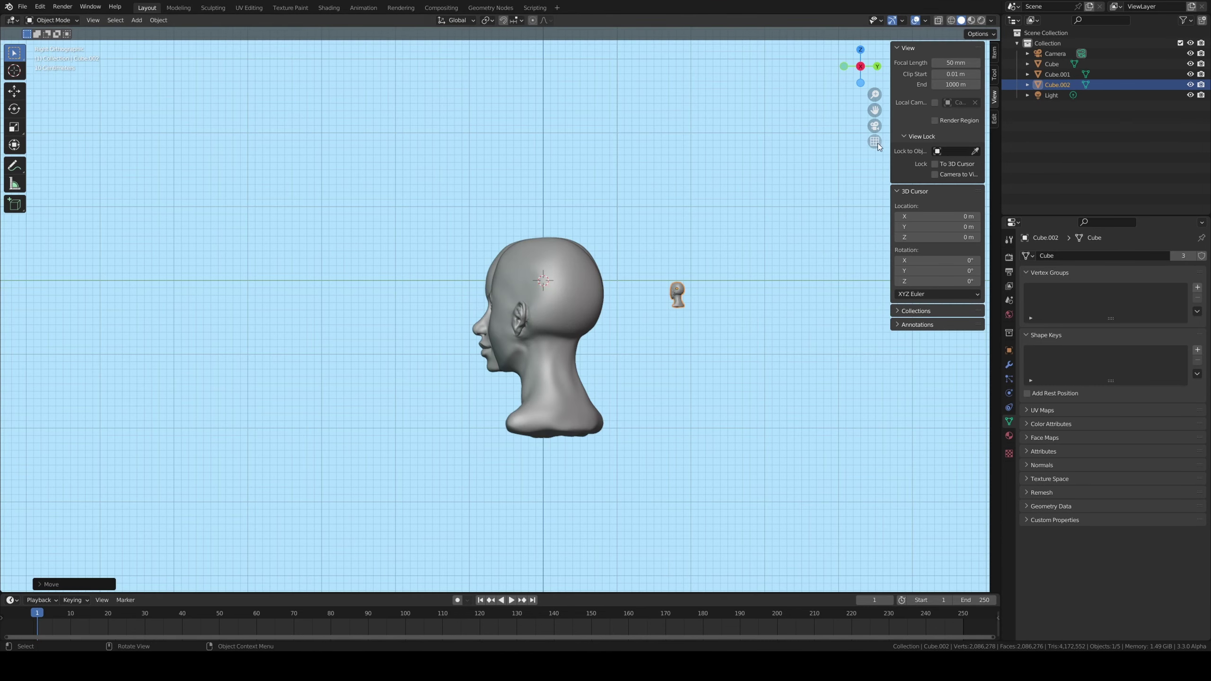
key("r")
key("r")
left_click(657, 225)
Add two more small linked heads near the centre, one turned and one facing front.
key("alt+d")
left_click(579, 217)
key("r")
key("r")
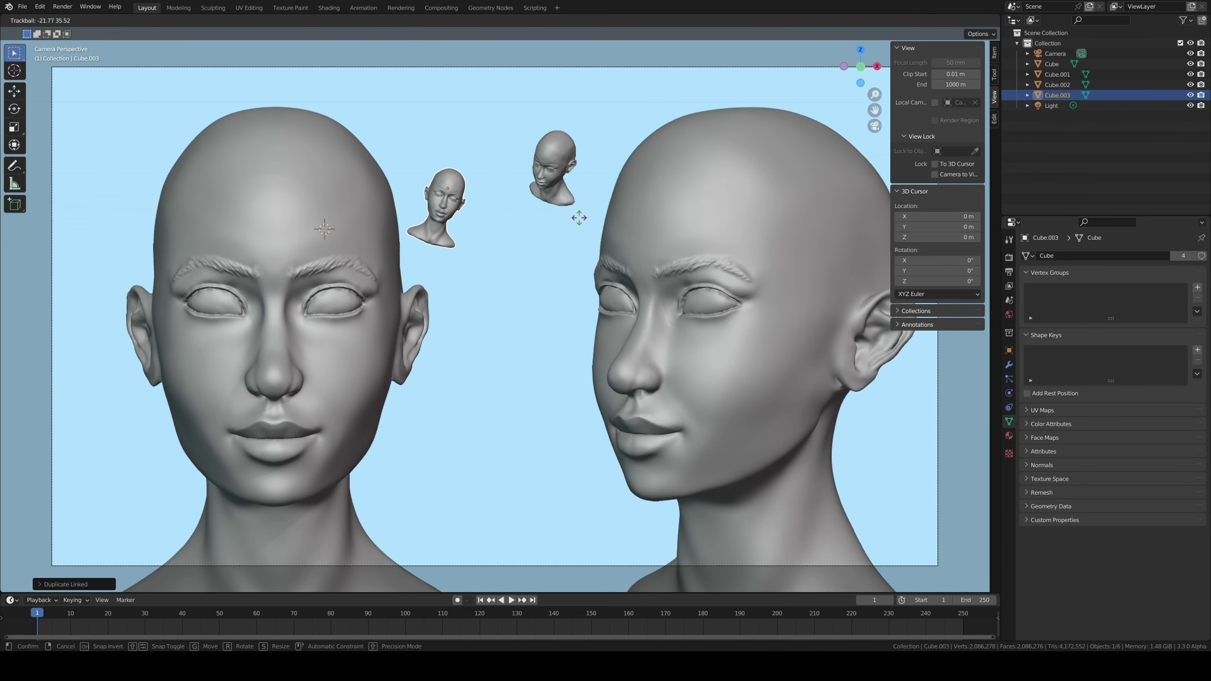
key("alt+d")
left_click(588, 310)
key("alt+r")
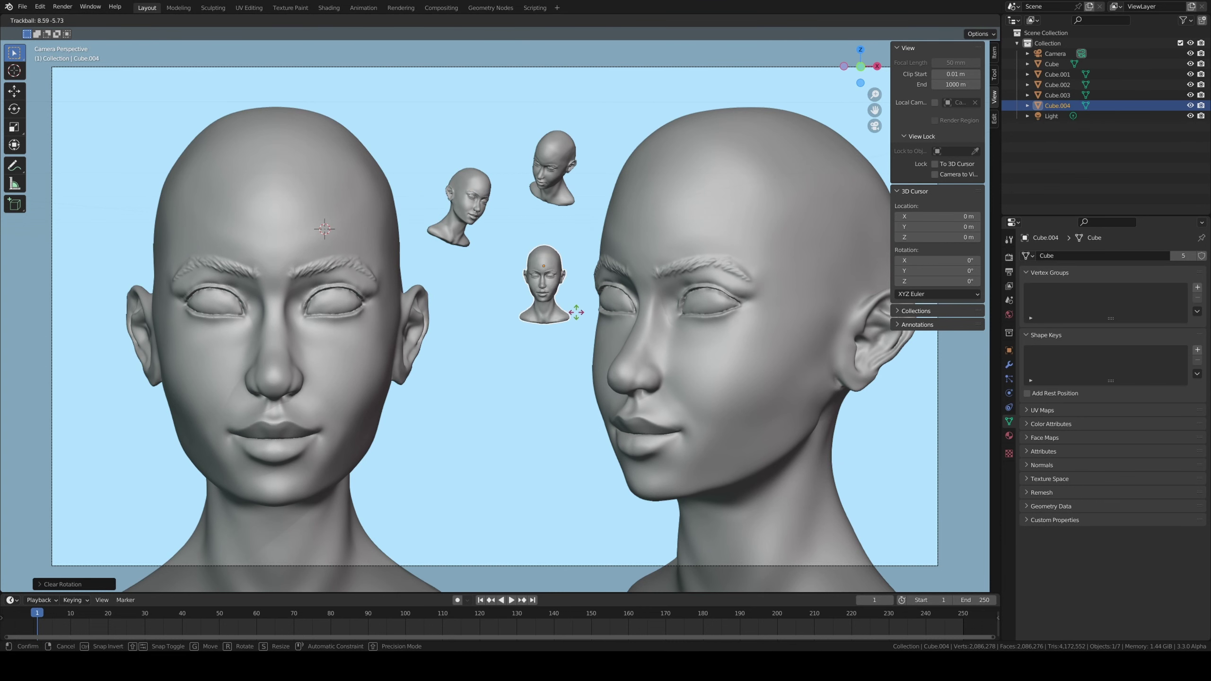
Scatter further small rotated head copies toward the lower left.
key("alt+d")
left_click(429, 384)
key("r")
key("r")
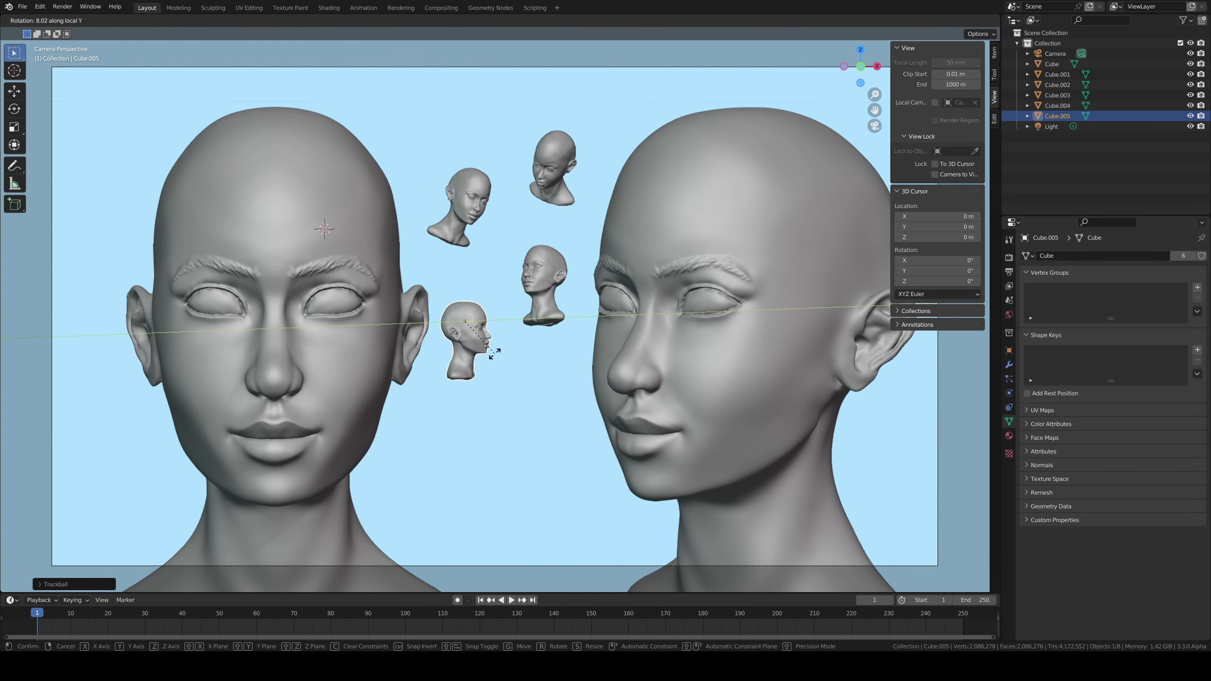
left_click(595, 321)
key("alt+d")
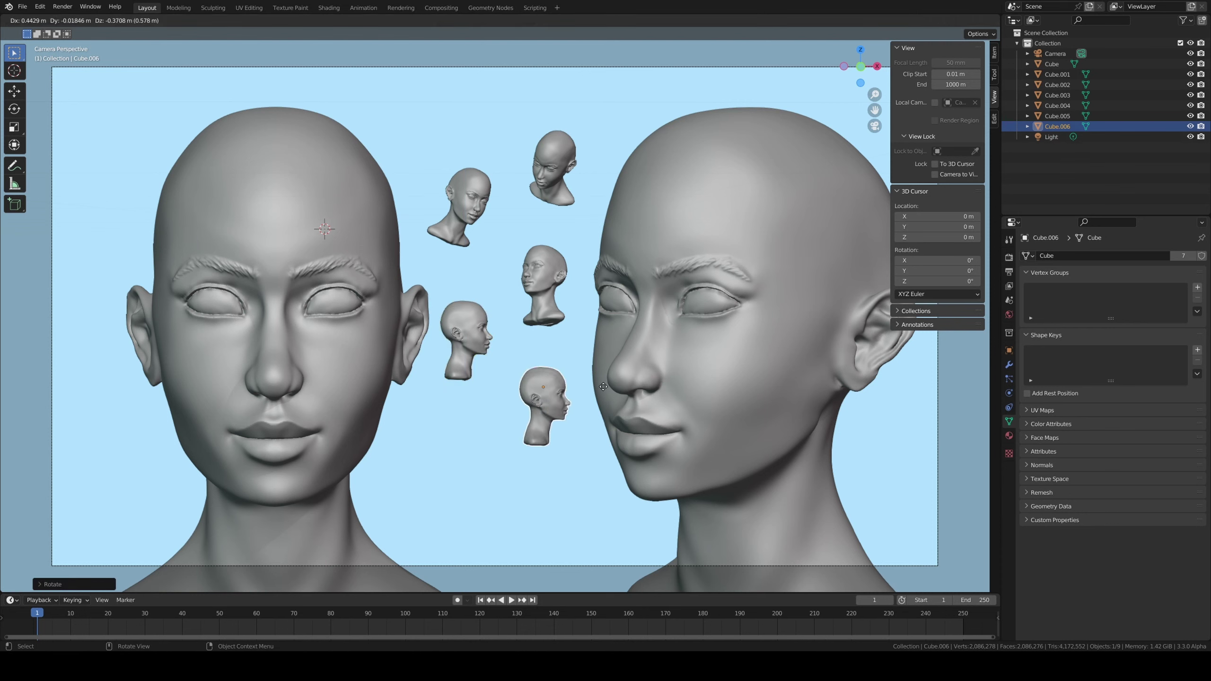
left_click(521, 422)
key("r")
key("r")
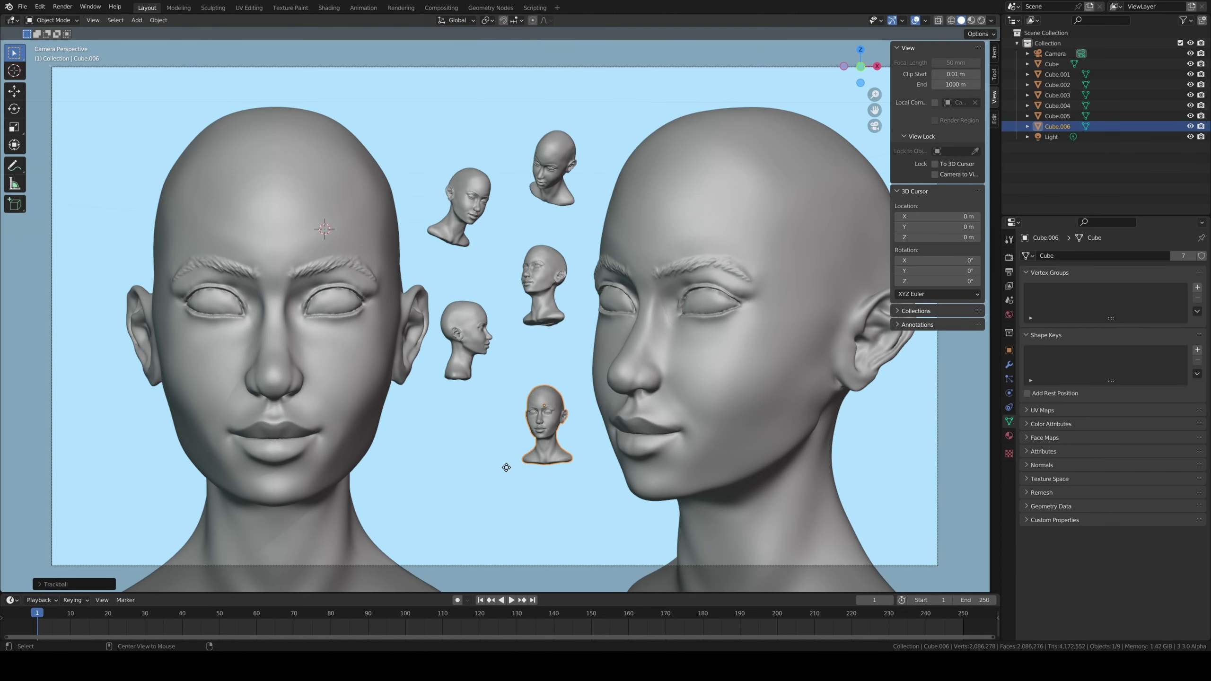
key("alt+d")
left_click(532, 253)
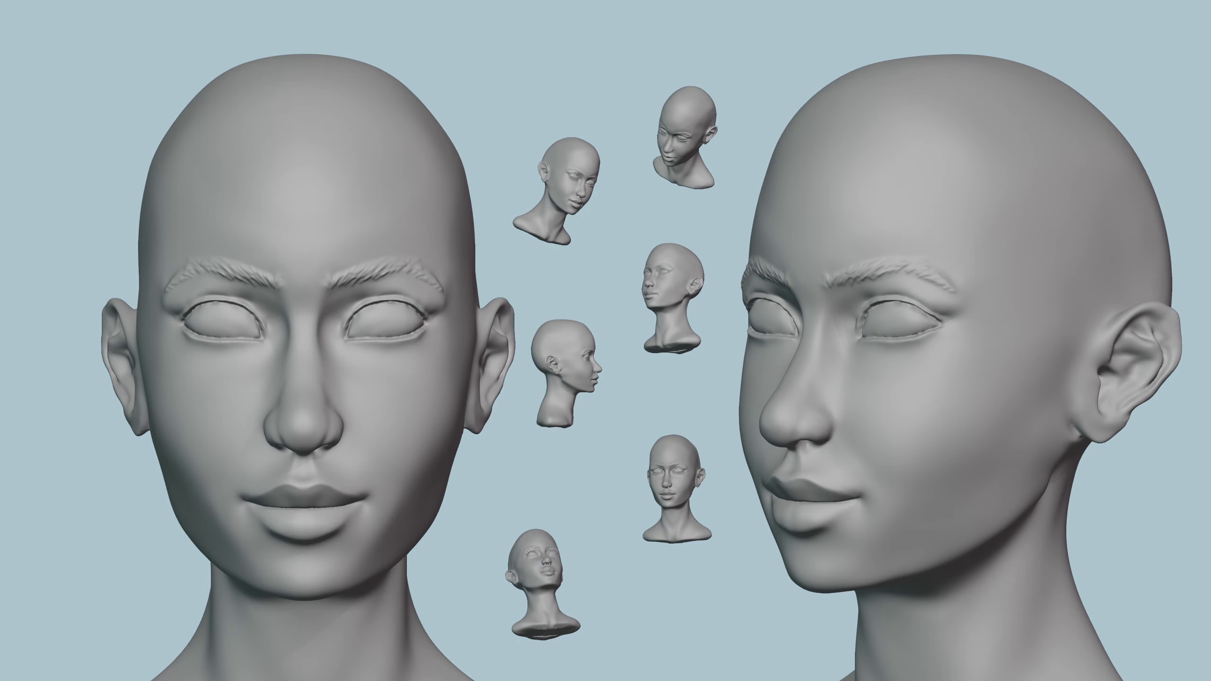